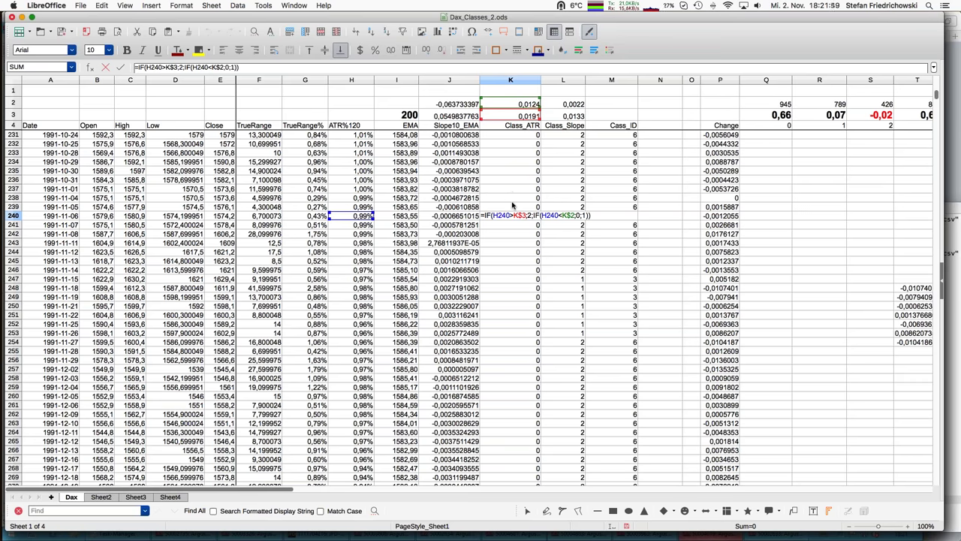
Close the K240 formula and examine the Class_ATR classification against its ATR%120 value in H240 and the limit in K3
{"action": "key", "text": "Return"}
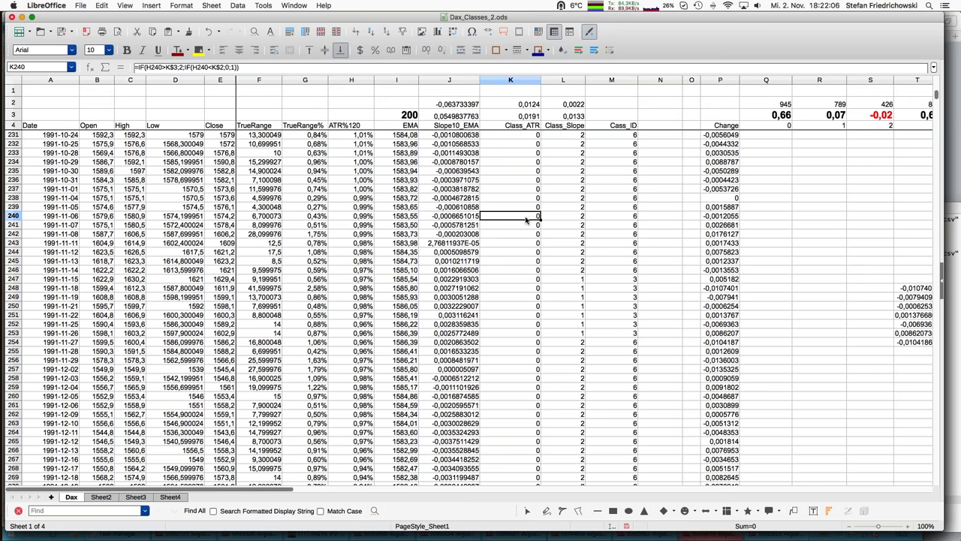
{"action": "left_click", "coordinate": [355, 217]}
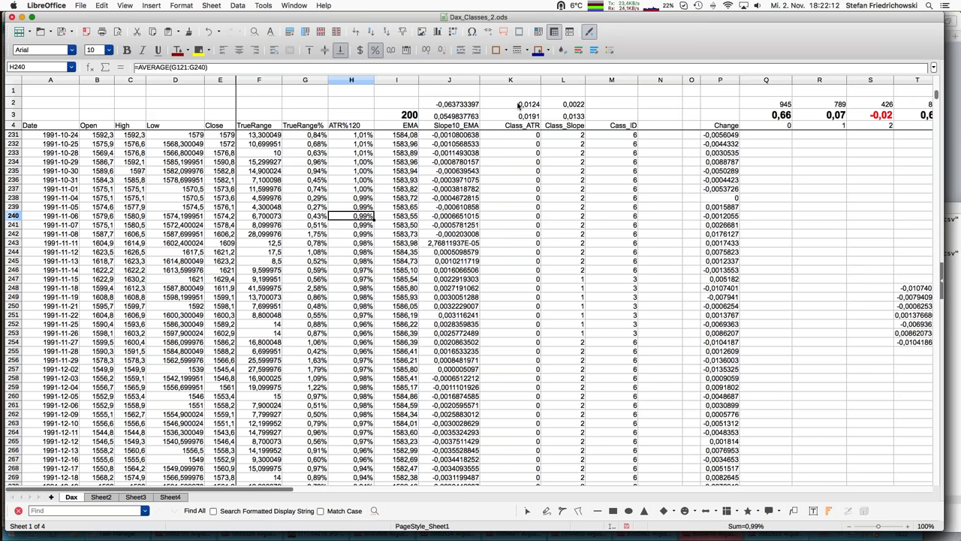
{"action": "left_click", "coordinate": [518, 219]}
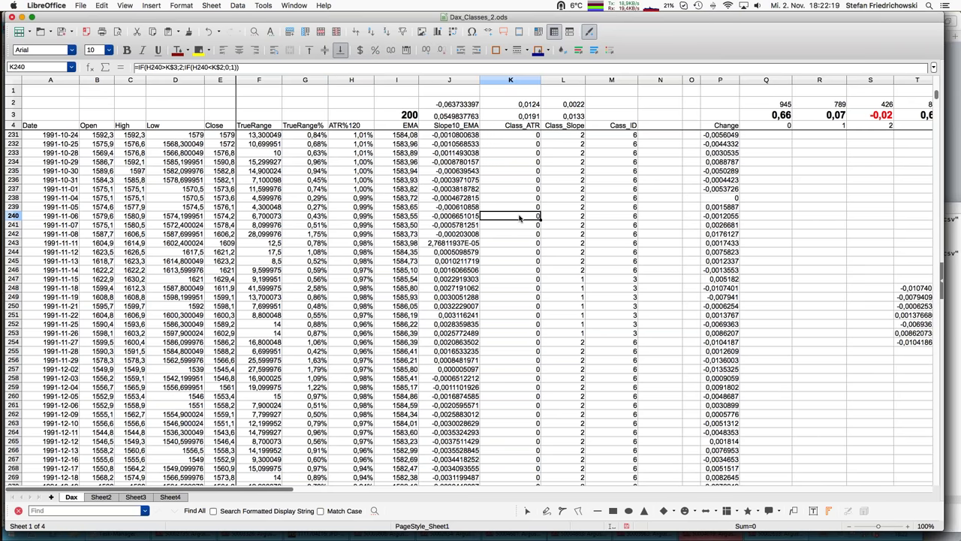
{"action": "left_click", "coordinate": [529, 116]}
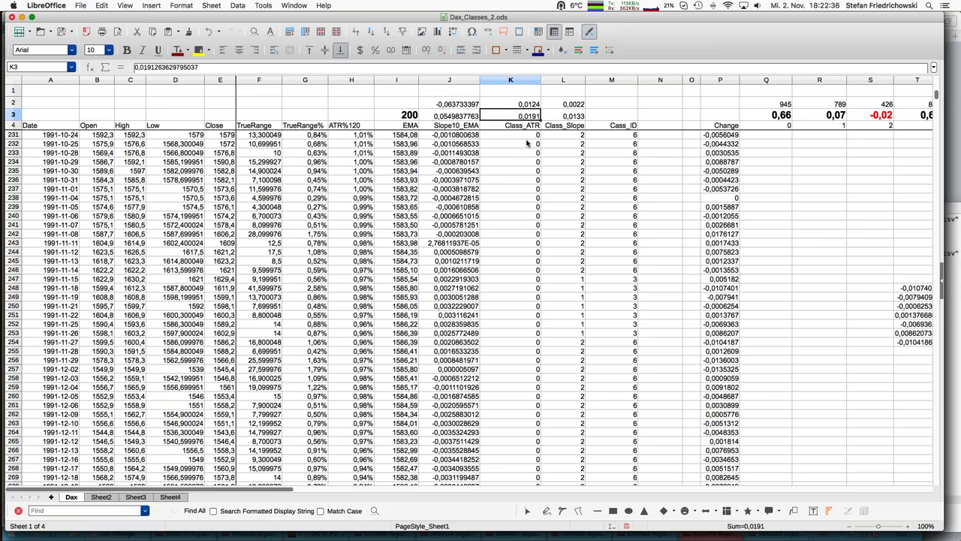
{"action": "left_click", "coordinate": [524, 298]}
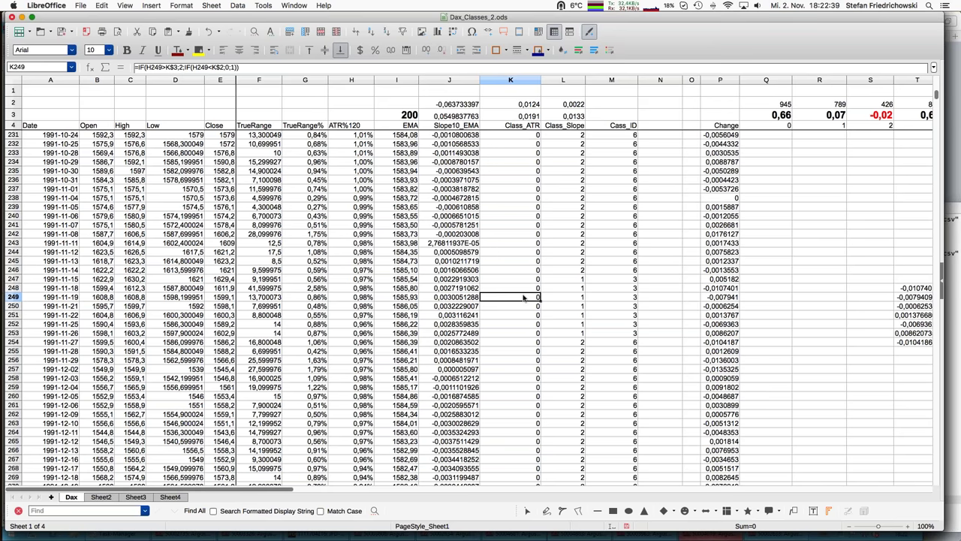
Find rows with another Class_ATR class and compare K543's formula with the ATR%120 value in H543
{"action": "scroll", "coordinate": [524, 298], "scroll_direction": "down", "scroll_amount": 2}
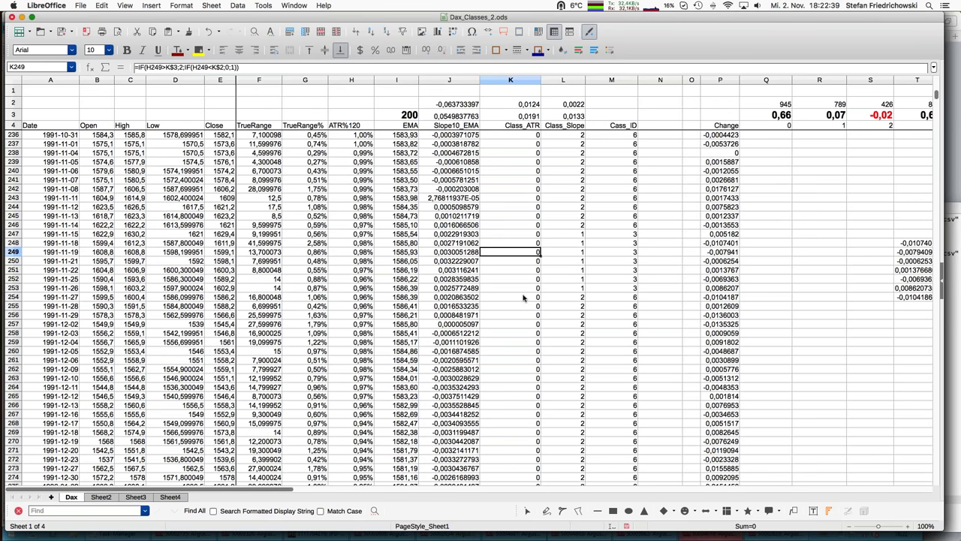
{"action": "scroll", "coordinate": [524, 297], "scroll_direction": "down", "scroll_amount": 8}
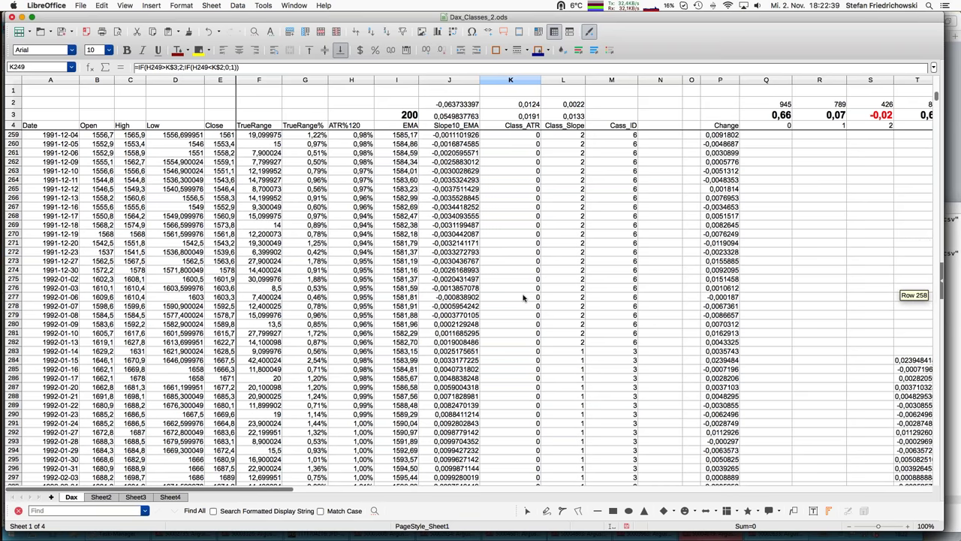
{"action": "scroll", "coordinate": [524, 297], "scroll_direction": "down", "scroll_amount": 20}
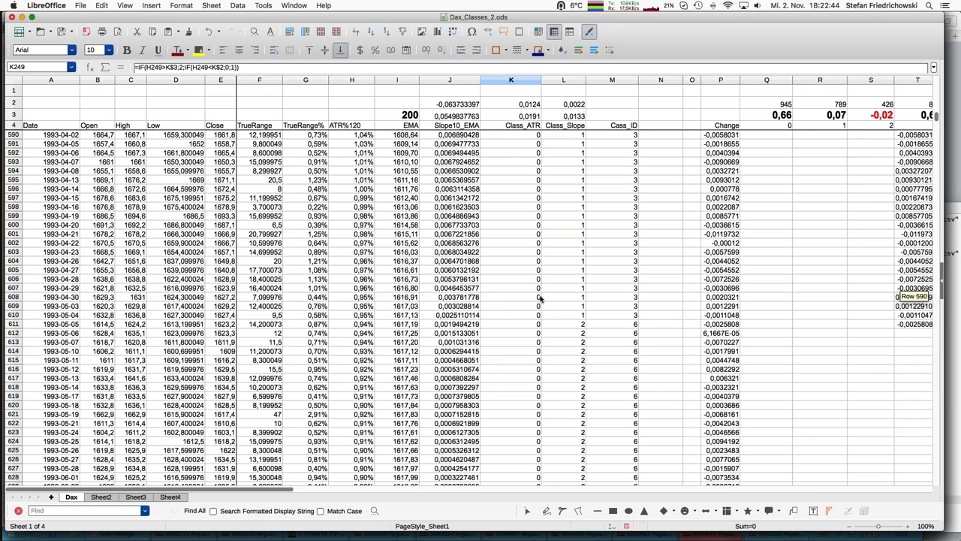
{"action": "scroll", "coordinate": [539, 298], "scroll_direction": "up", "scroll_amount": 12}
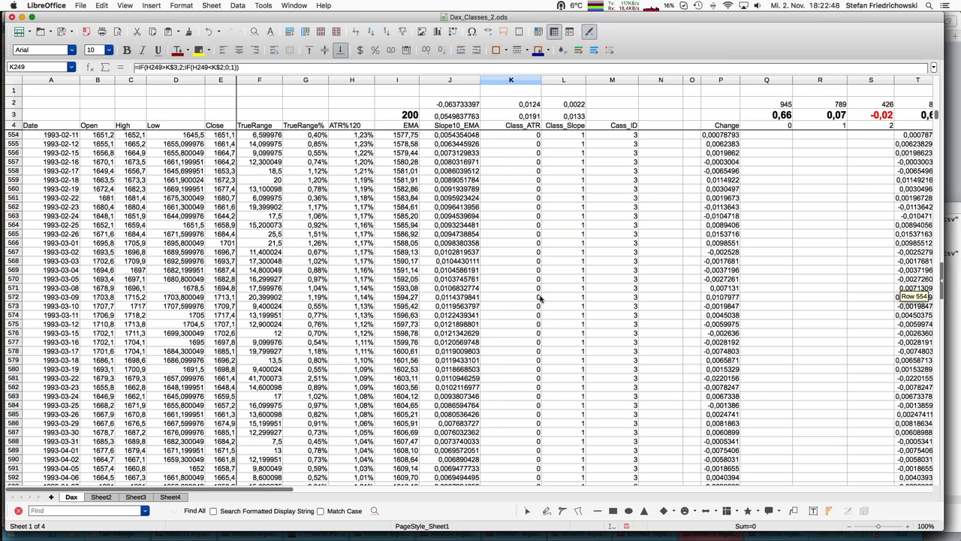
{"action": "scroll", "coordinate": [539, 298], "scroll_direction": "up", "scroll_amount": 6}
{"action": "left_click", "coordinate": [530, 197]}
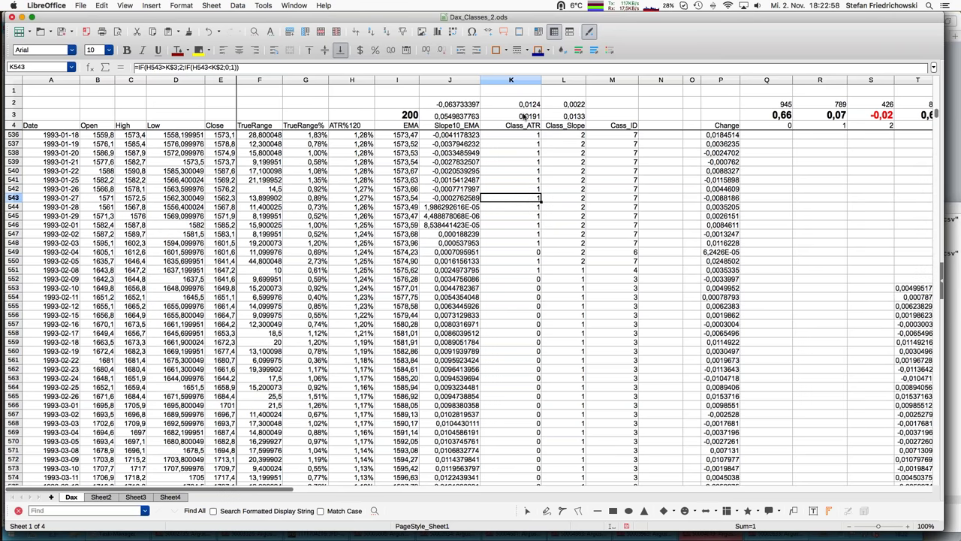
{"action": "left_click", "coordinate": [361, 200]}
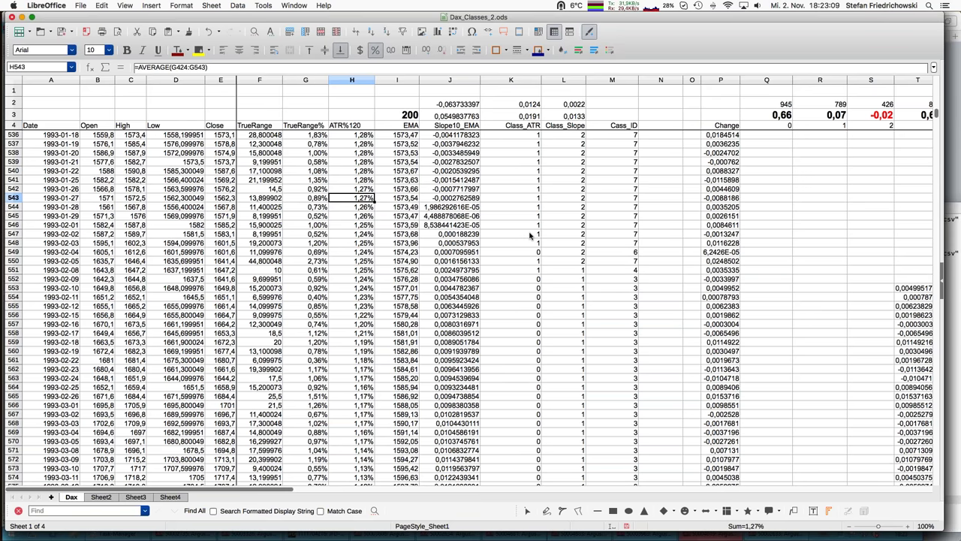
{"action": "left_click", "coordinate": [531, 199]}
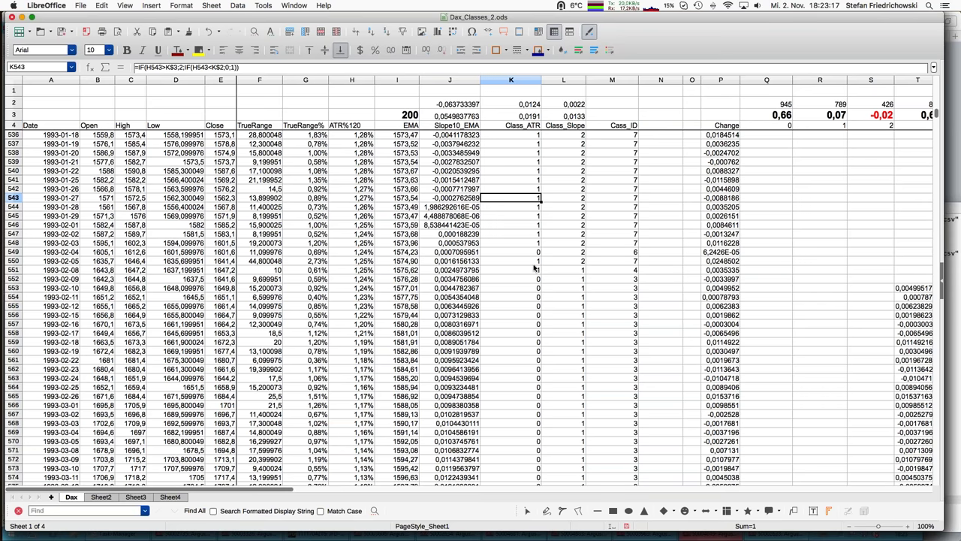
Examine the Class_ATR limits in K2 and K3 and the Class_Slope limits in L2 and L3
{"action": "left_click", "coordinate": [534, 106]}
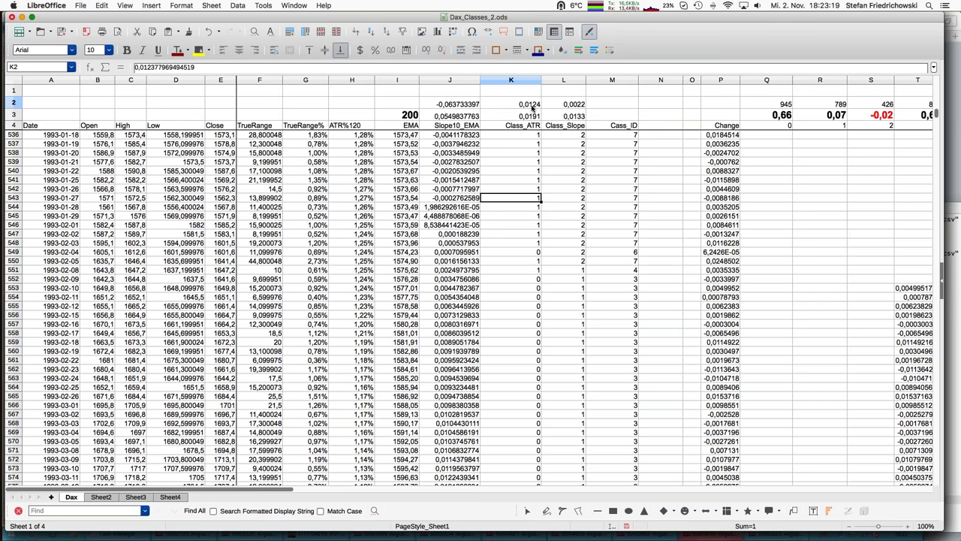
{"action": "left_click", "coordinate": [530, 117]}
{"action": "left_click", "coordinate": [526, 105]}
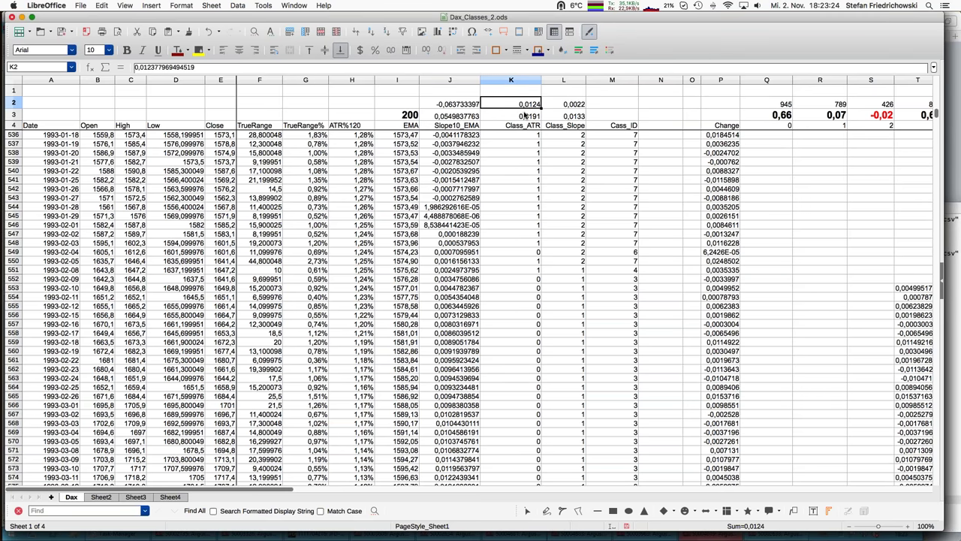
{"action": "left_click", "coordinate": [526, 115]}
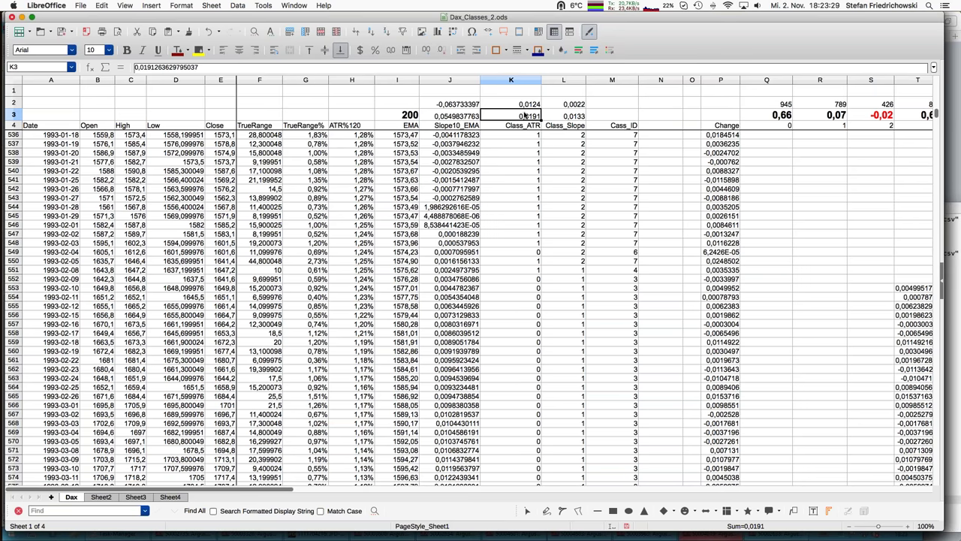
{"action": "left_click", "coordinate": [570, 106]}
{"action": "key", "text": "Down"}
{"action": "key", "text": "Left"}
Copy the ATR%120 values H5:H6504 and paste them into Sheet2 from A1 as text, numbers and dates only
{"action": "left_click", "coordinate": [344, 179]}
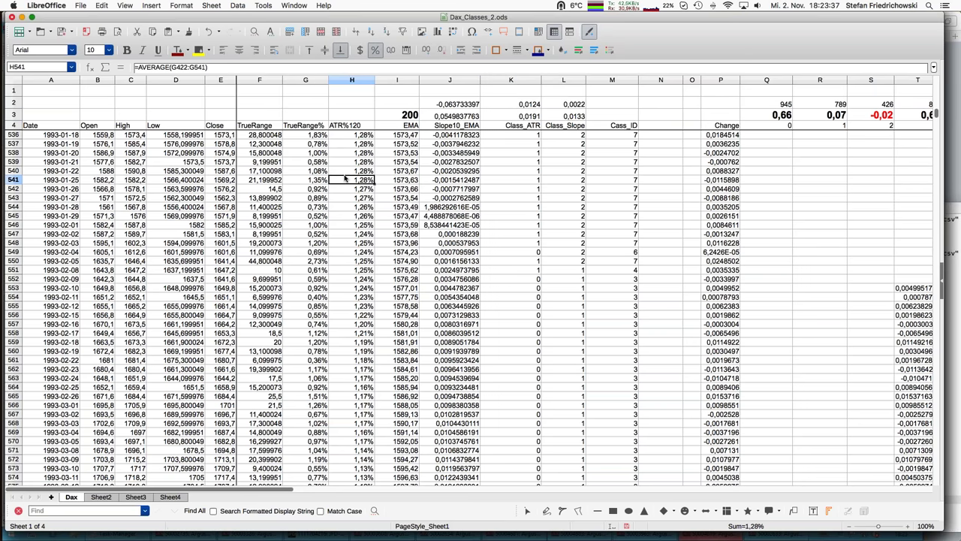
{"action": "key", "text": "ctrl+Up"}
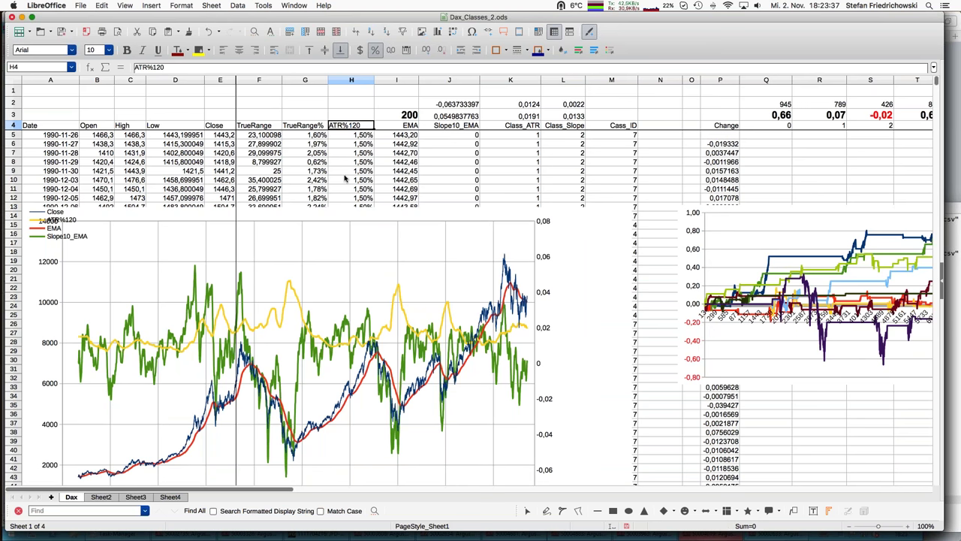
{"action": "key", "text": "Down"}
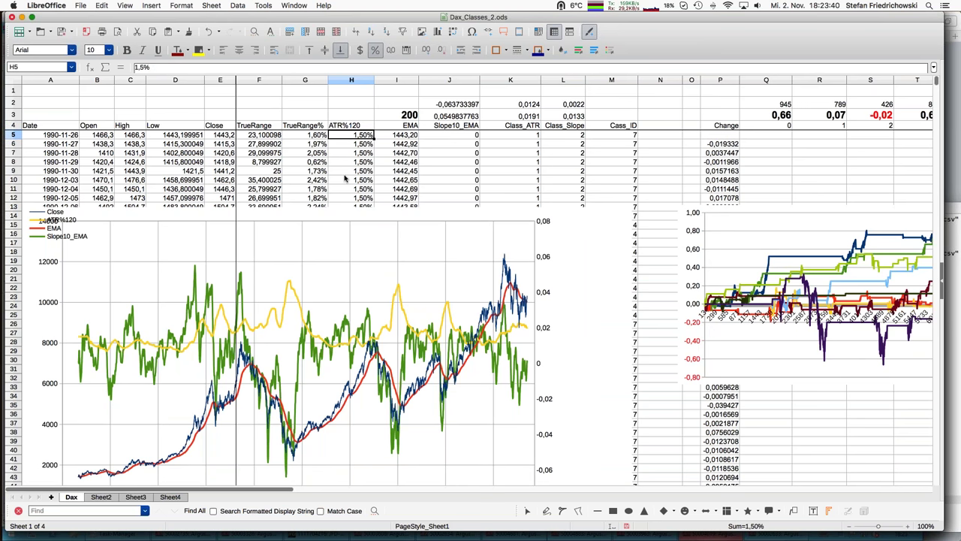
{"action": "key", "text": "ctrl+shift+Down"}
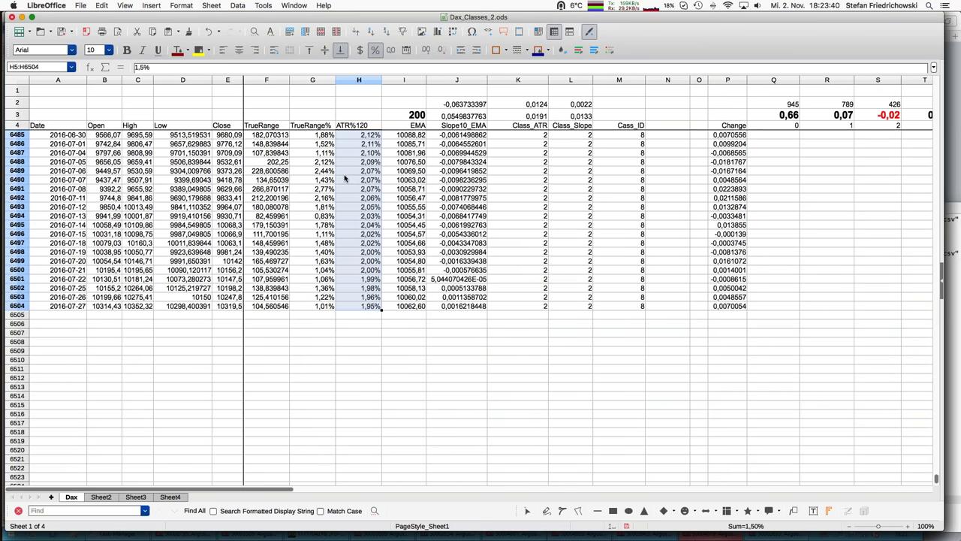
{"action": "left_click", "coordinate": [106, 498]}
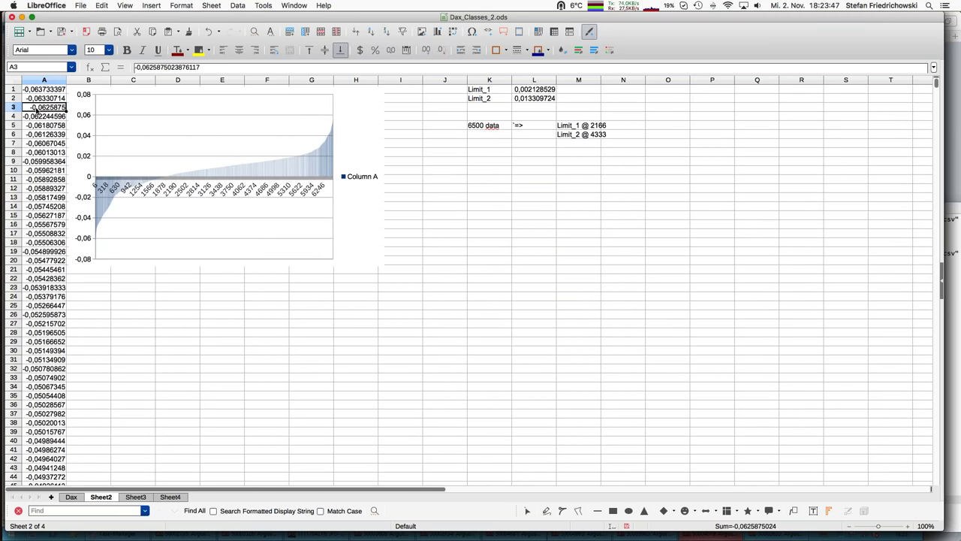
{"action": "left_click", "coordinate": [41, 91]}
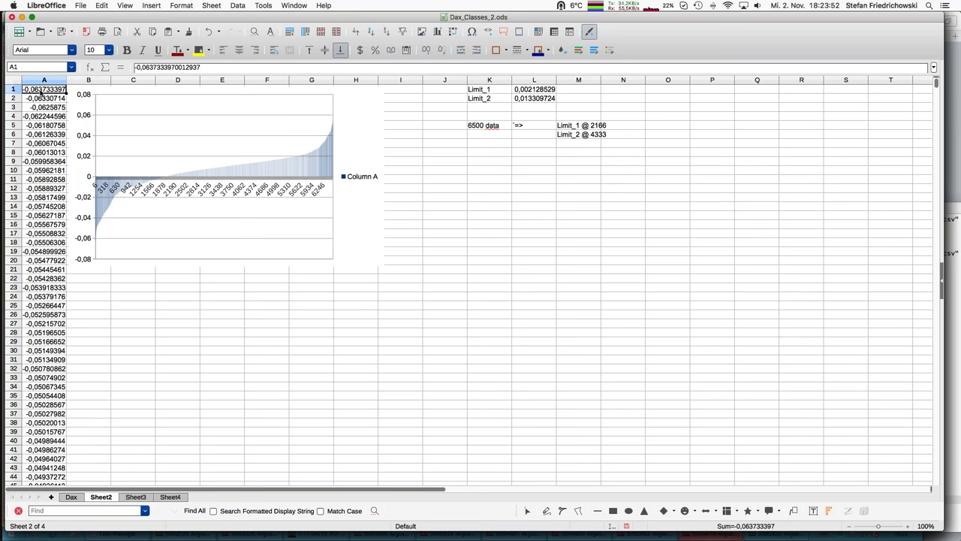
{"action": "key", "text": "super+c"}
{"action": "key", "text": "super+shift+v"}
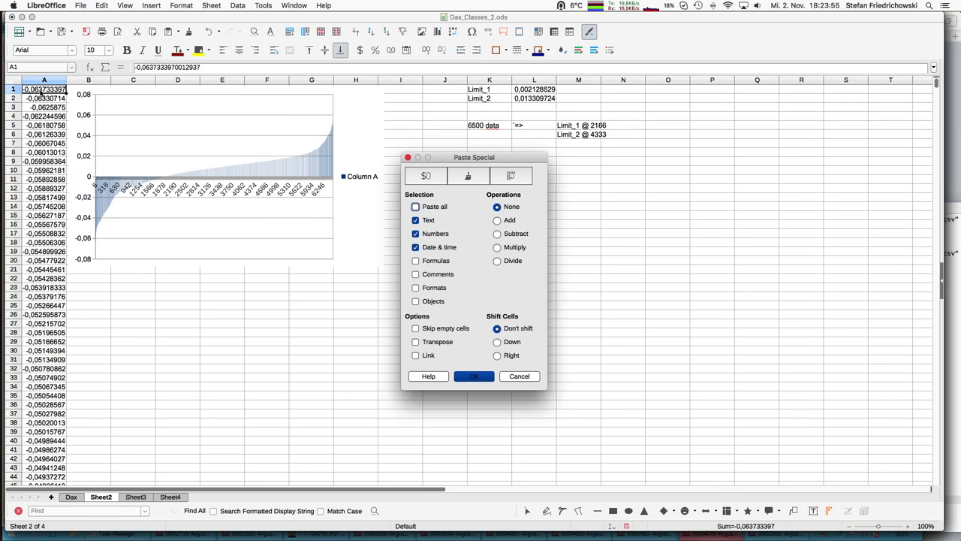
{"action": "left_click", "coordinate": [476, 377]}
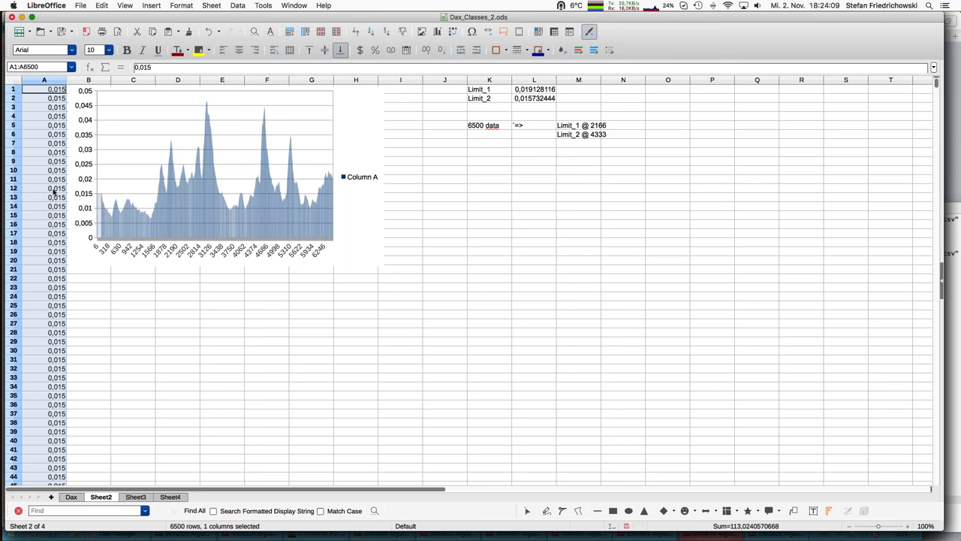
Sort the pasted values by Column A in ascending order and review the limit position notes in M5 and M6
{"action": "left_click", "coordinate": [236, 5]}
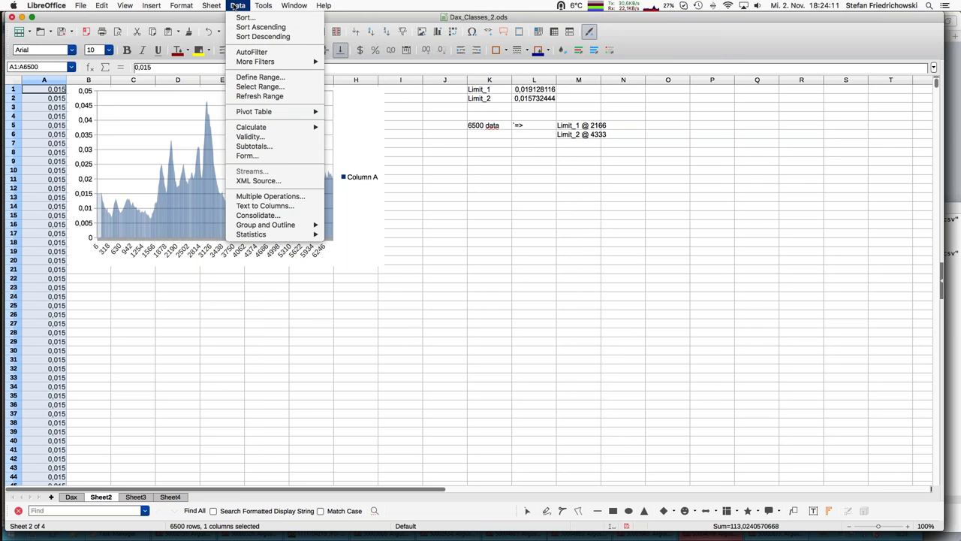
{"action": "left_click", "coordinate": [243, 18]}
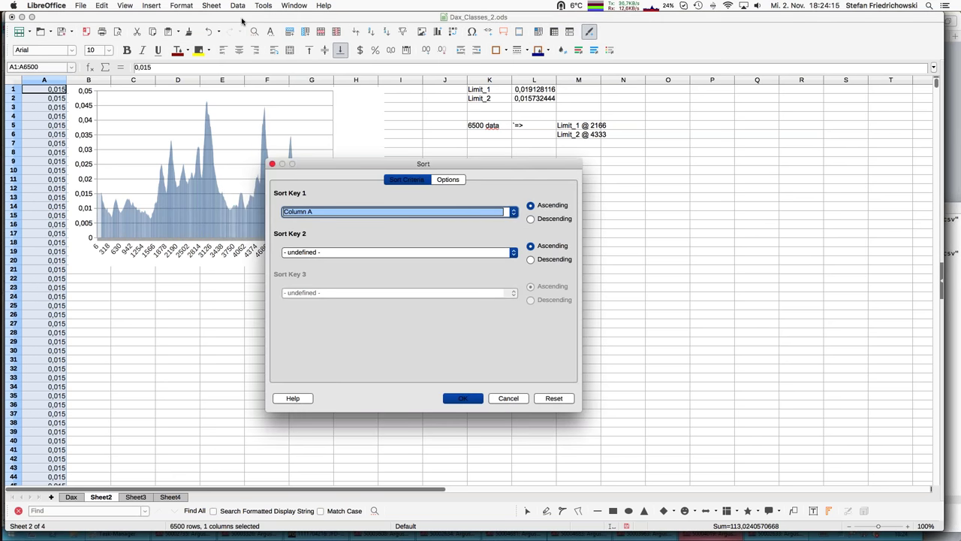
{"action": "left_click", "coordinate": [463, 398]}
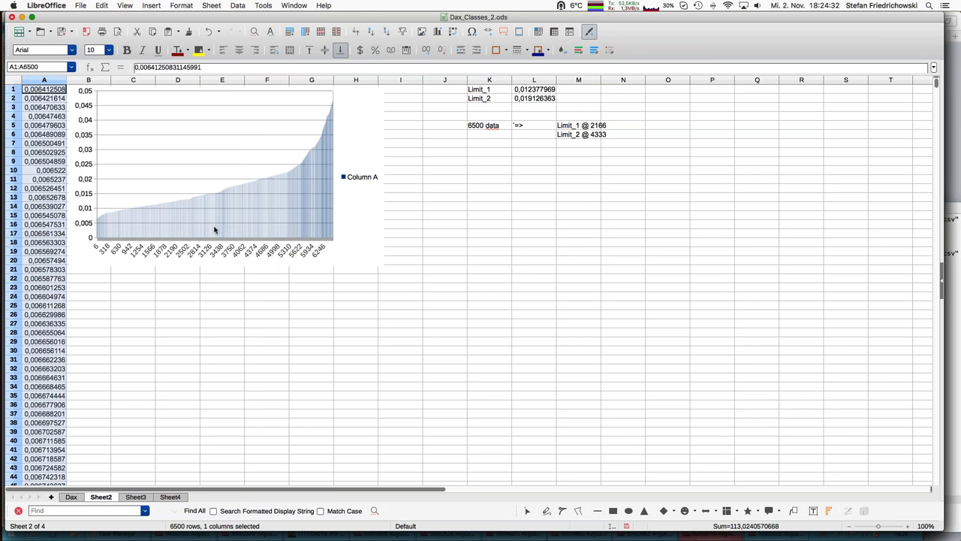
{"action": "left_click", "coordinate": [597, 127]}
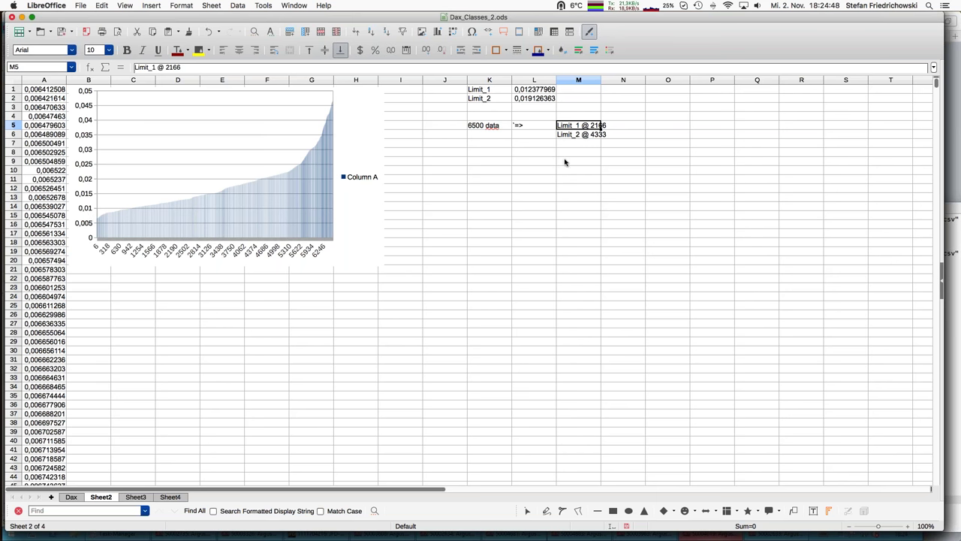
{"action": "left_click", "coordinate": [596, 135]}
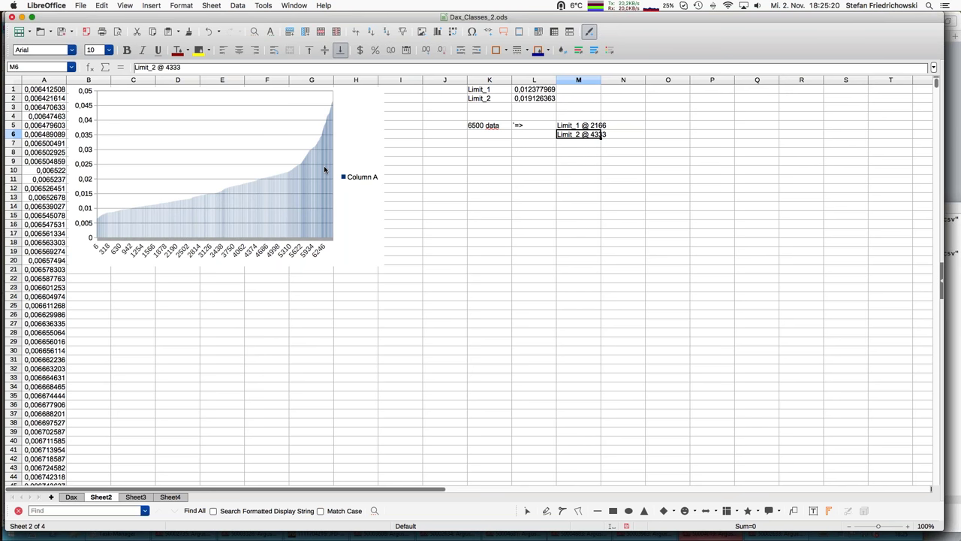
Return to the Dax sheet and examine the Class_Slope formulas in L6490 and L5
{"action": "left_click", "coordinate": [72, 497]}
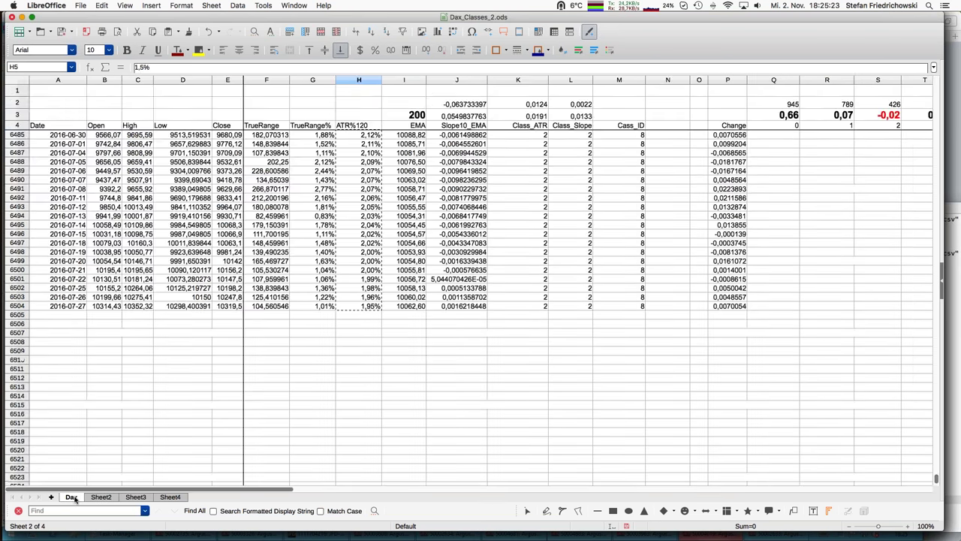
{"action": "left_click", "coordinate": [573, 180]}
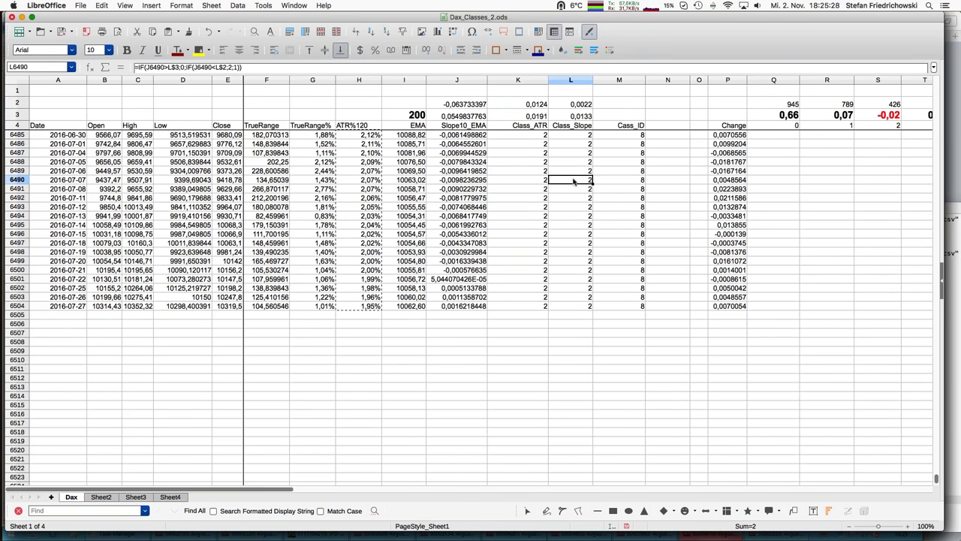
{"action": "key", "text": "ctrl+Up"}
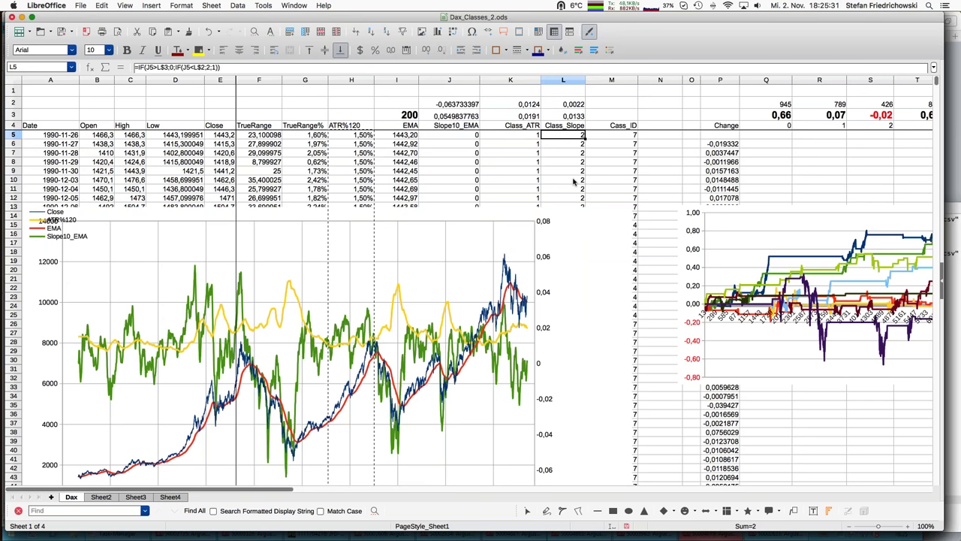
Open the Cass_ID formula in M128 to examine how it combines Class_ATR and Class_Slope
{"action": "key", "text": "Page_Down"}
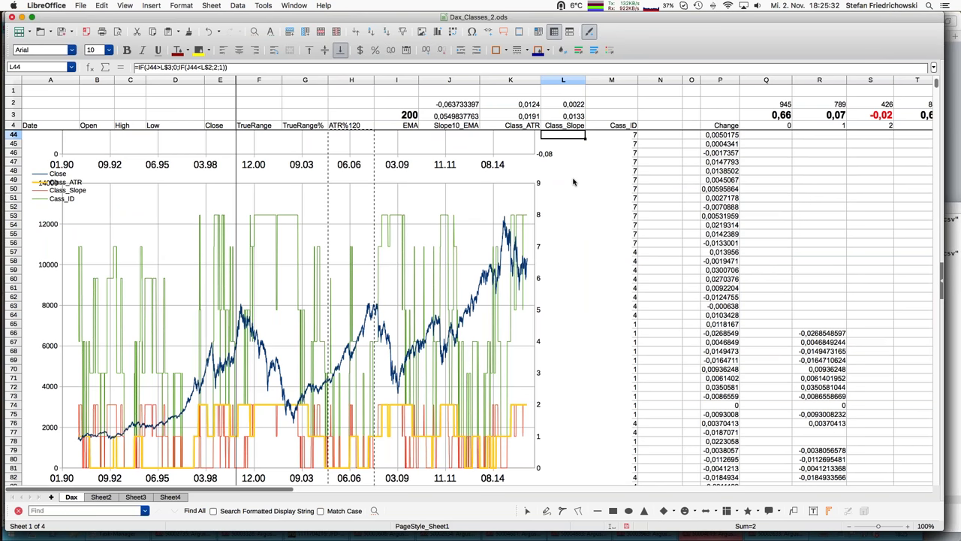
{"action": "scroll", "coordinate": [573, 182], "scroll_direction": "down", "scroll_amount": 13}
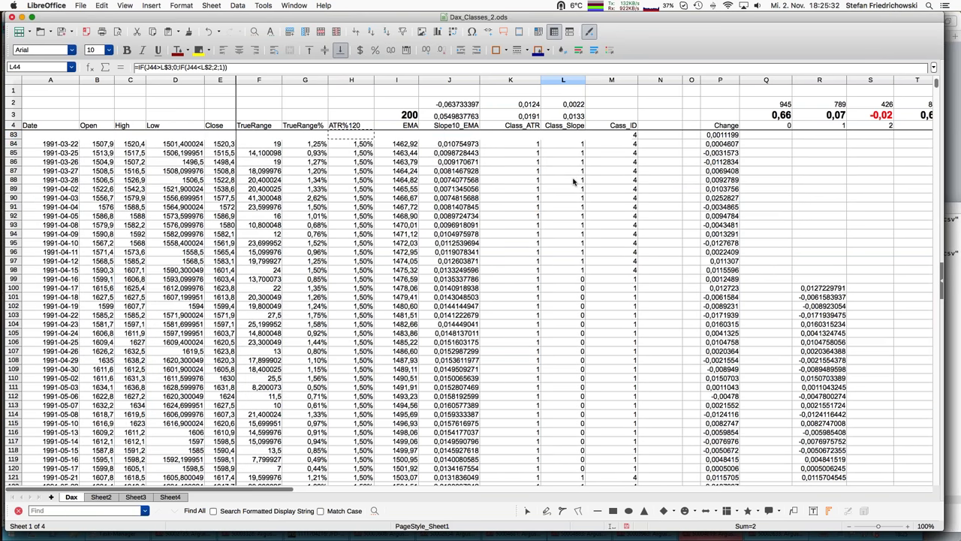
{"action": "scroll", "coordinate": [573, 182], "scroll_direction": "down", "scroll_amount": 13}
{"action": "left_click", "coordinate": [630, 190]}
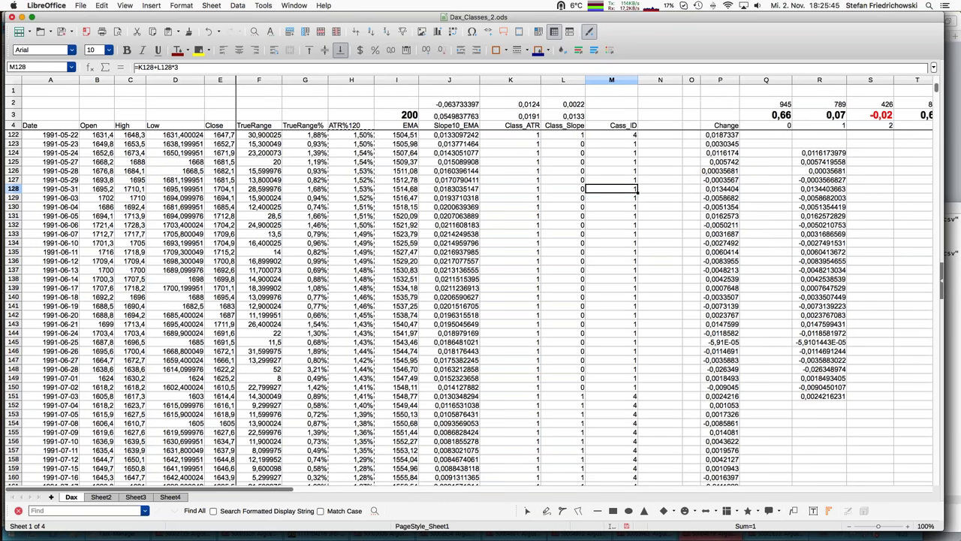
{"action": "left_click", "coordinate": [199, 68]}
{"action": "left_click", "coordinate": [199, 69]}
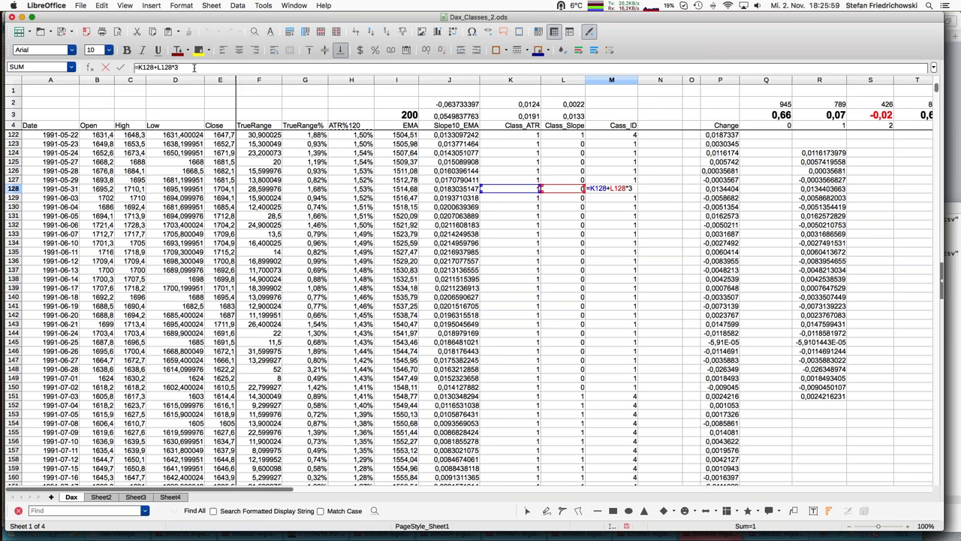
Close the M128 formula unchanged, review the Cass_ID values down column M and return to the column header
{"action": "key", "text": "Escape"}
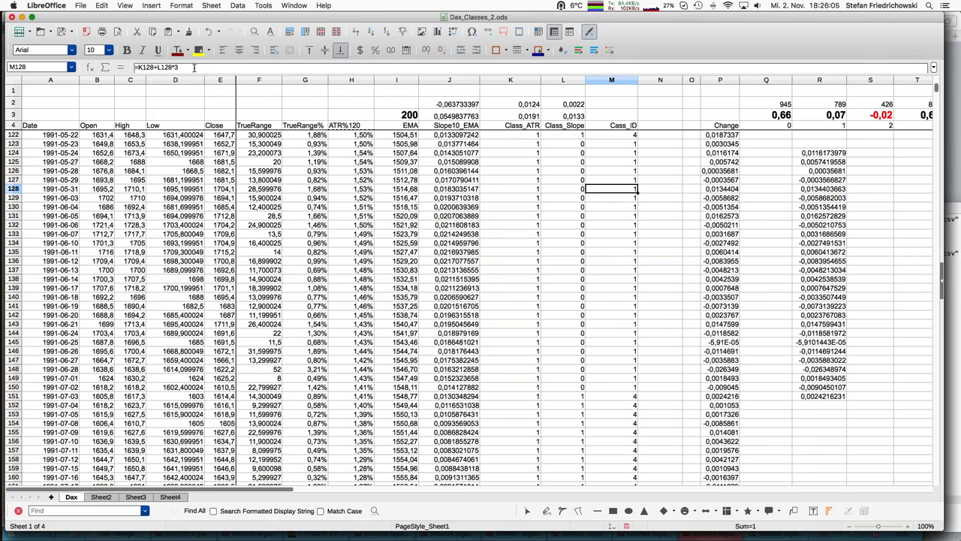
{"action": "key", "text": "Page_Down"}
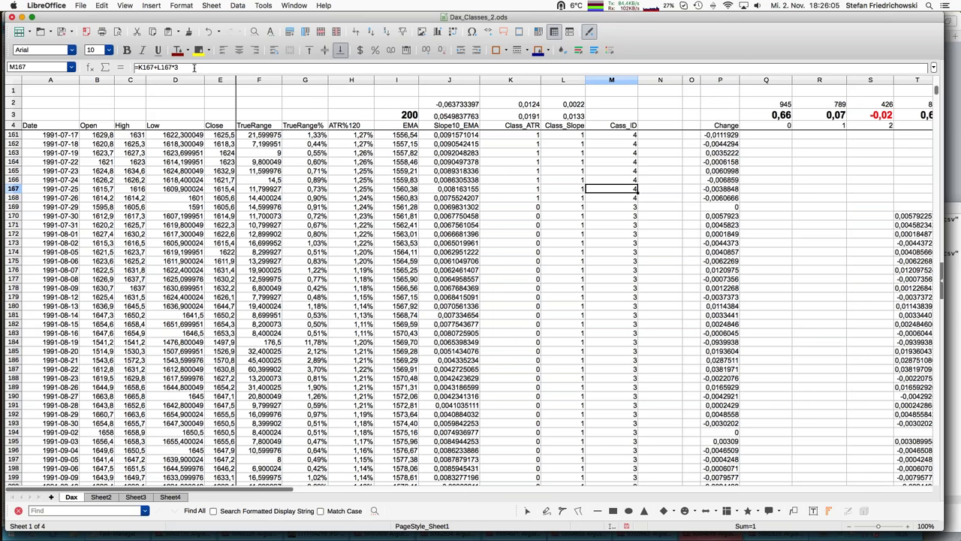
{"action": "key", "text": "Page_Down"}
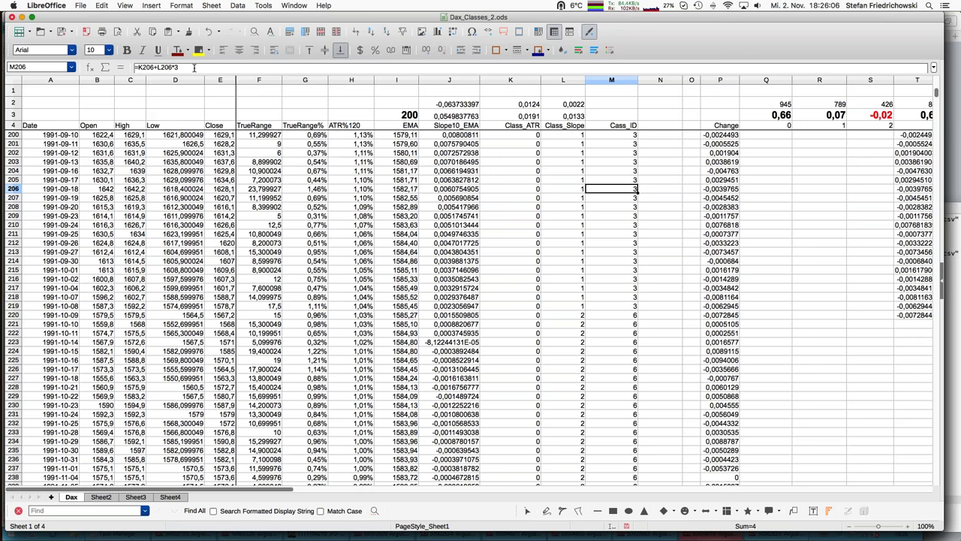
{"action": "key", "text": "Page_Down"}
{"action": "key", "text": "Page_Down"}
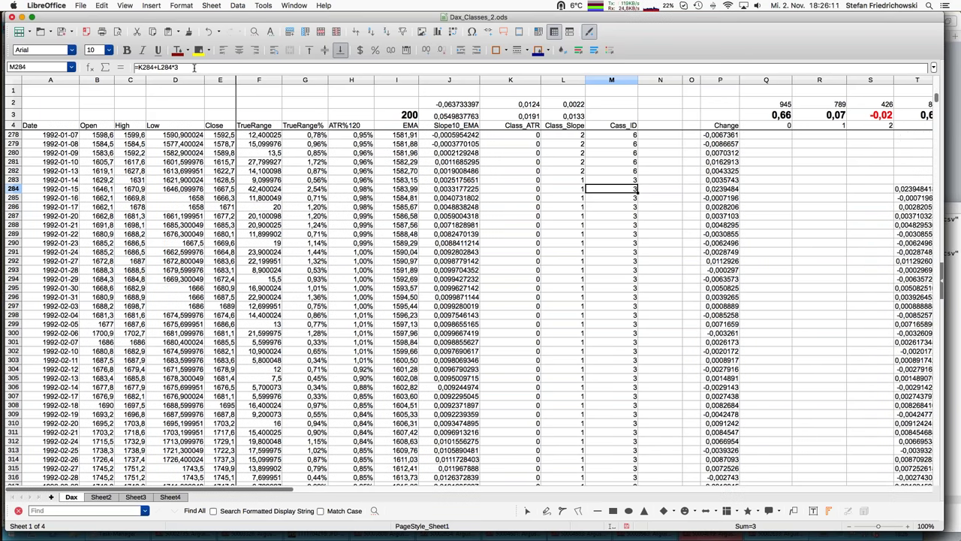
{"action": "key", "text": "super+Up"}
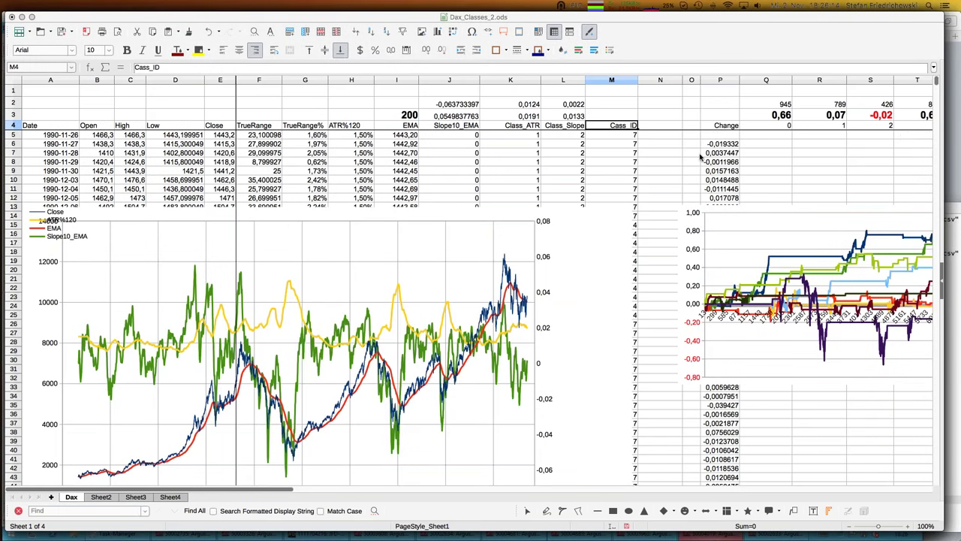
Examine the Change formula in P7 and the class filter formulas in Q7 through W7
{"action": "left_click", "coordinate": [717, 154]}
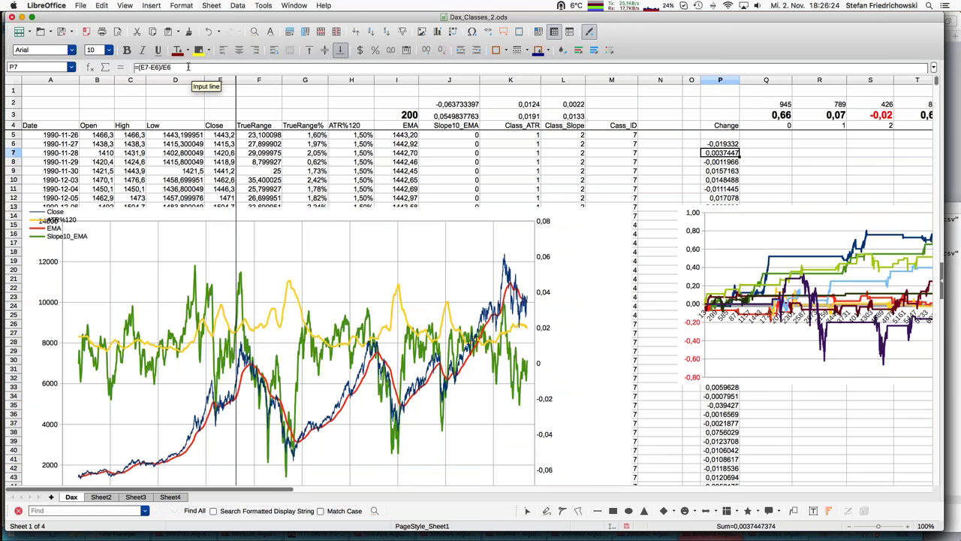
{"action": "key", "text": "Right"}
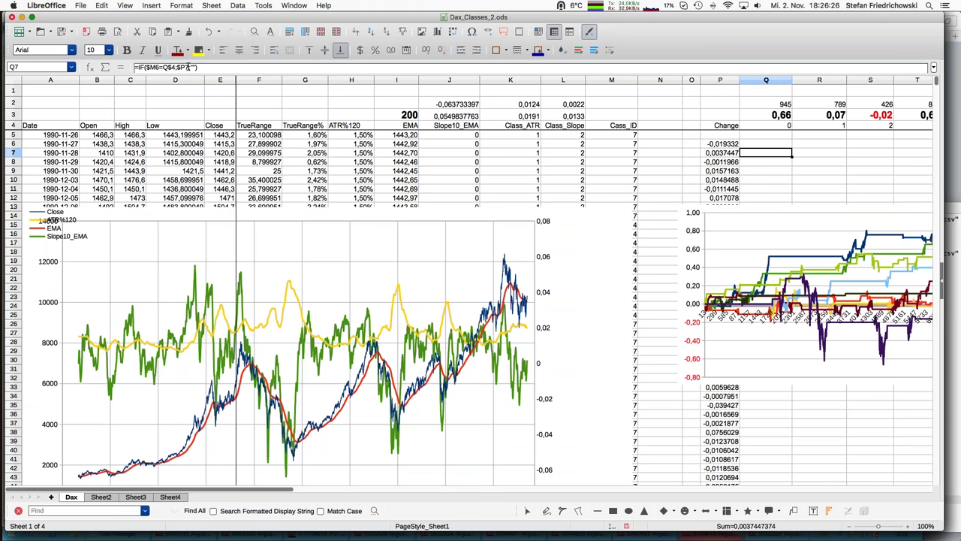
{"action": "key", "text": "Right"}
{"action": "key", "text": "Right"}
{"action": "key", "text": "Right"}
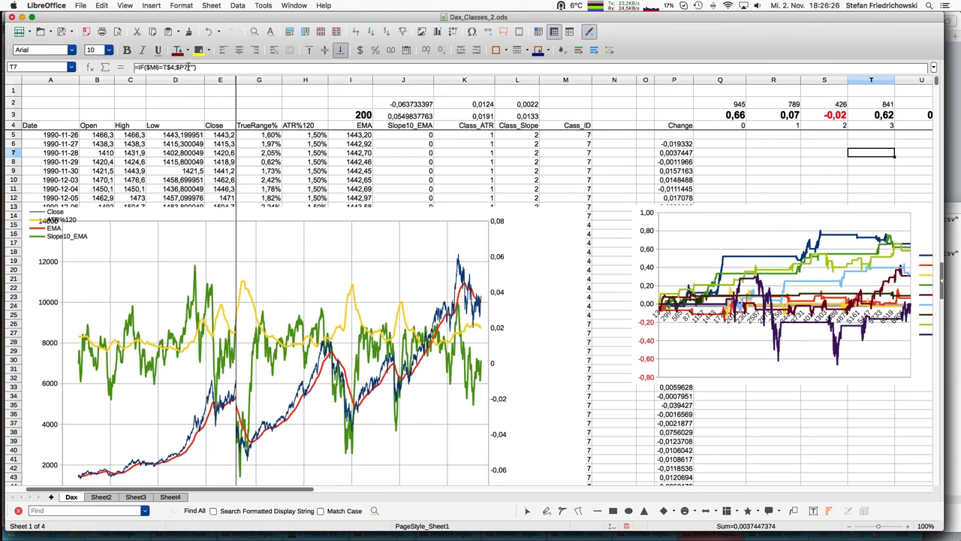
{"action": "key", "text": "Right"}
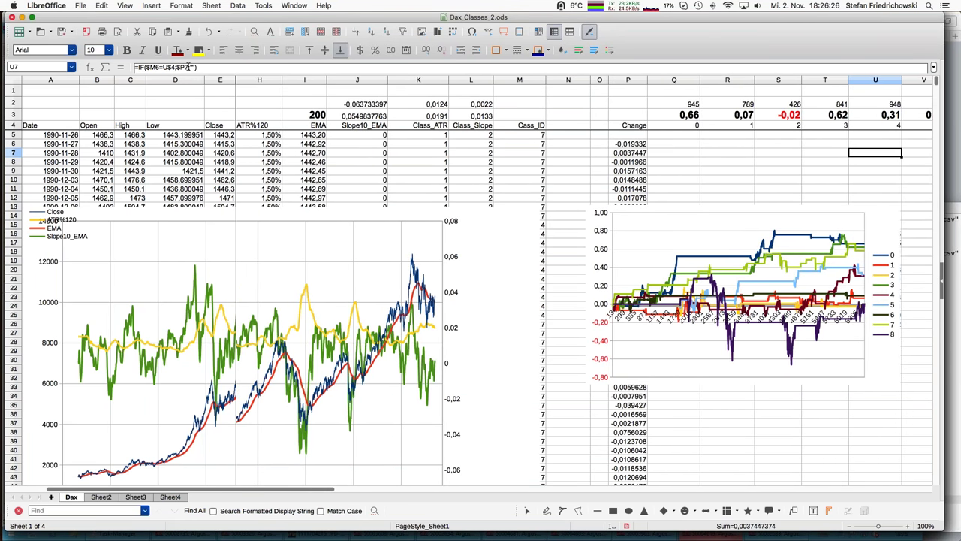
{"action": "key", "text": "Right"}
{"action": "key", "text": "Right"}
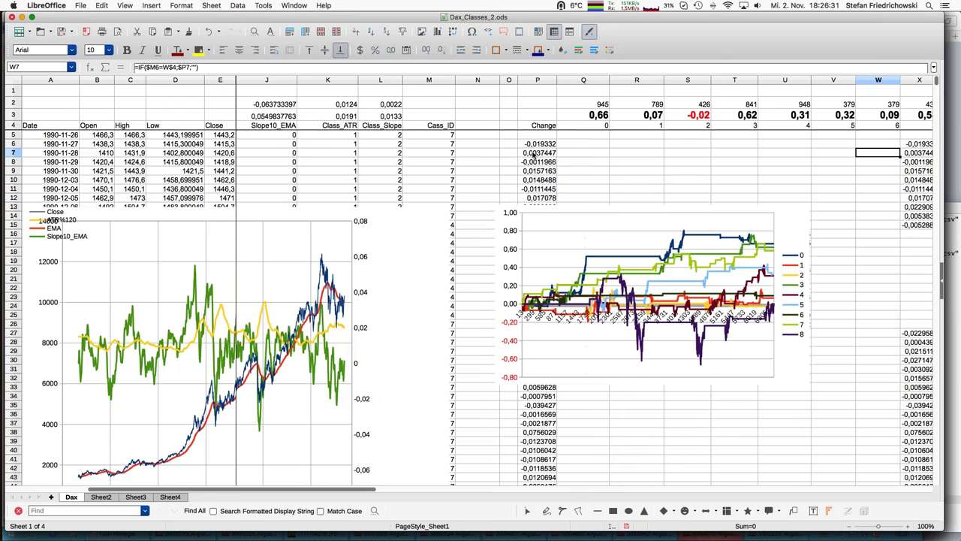
Compare the Q8 filter formula with the Cass_ID in M8, and trace row 8 across to the cumulative formula in AA8
{"action": "left_click", "coordinate": [593, 161]}
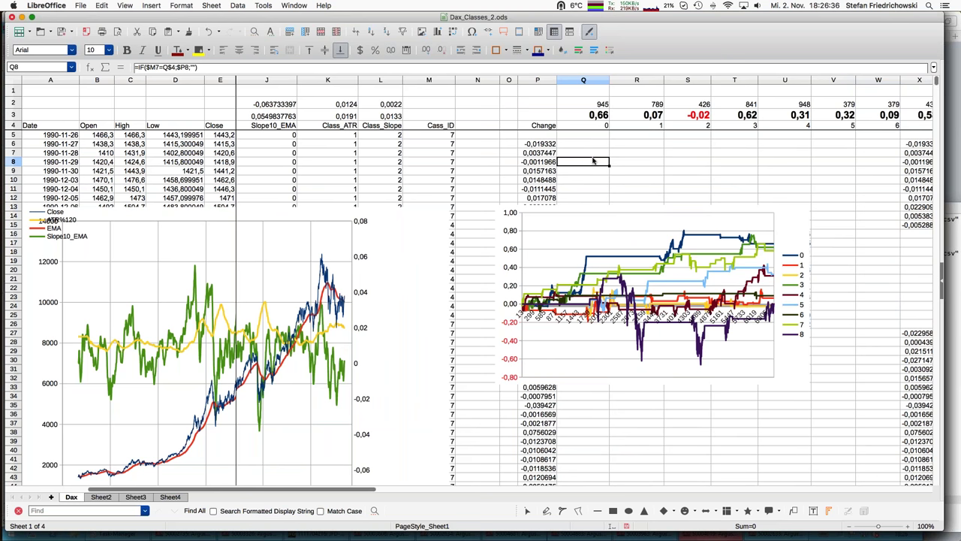
{"action": "left_click", "coordinate": [443, 162]}
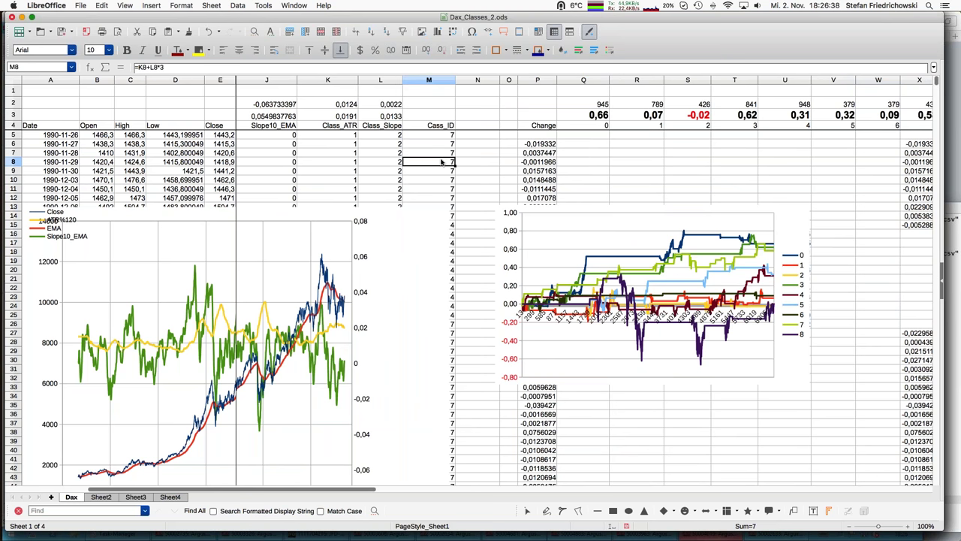
{"action": "left_click", "coordinate": [600, 164]}
{"action": "key", "text": "Right"}
{"action": "key", "text": "Right"}
{"action": "key", "text": "Right"}
{"action": "key", "text": "Right"}
{"action": "key", "text": "Right"}
{"action": "key", "text": "Right"}
{"action": "key", "text": "Right"}
{"action": "key", "text": "Right"}
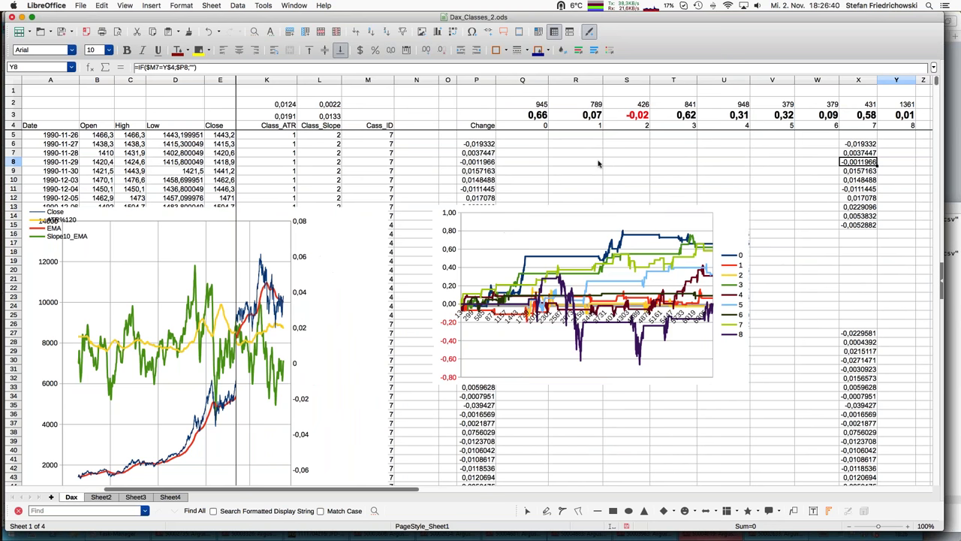
{"action": "key", "text": "Right"}
{"action": "key", "text": "Right"}
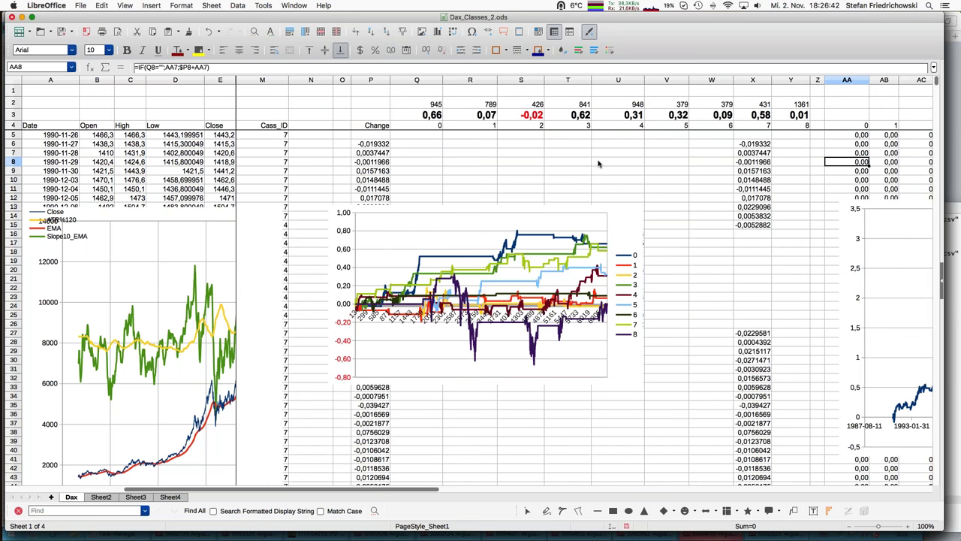
Compare the Cass_ID in M86 with the class 4 change formula one row below in U87
{"action": "key", "text": "Left"}
{"action": "key", "text": "Left"}
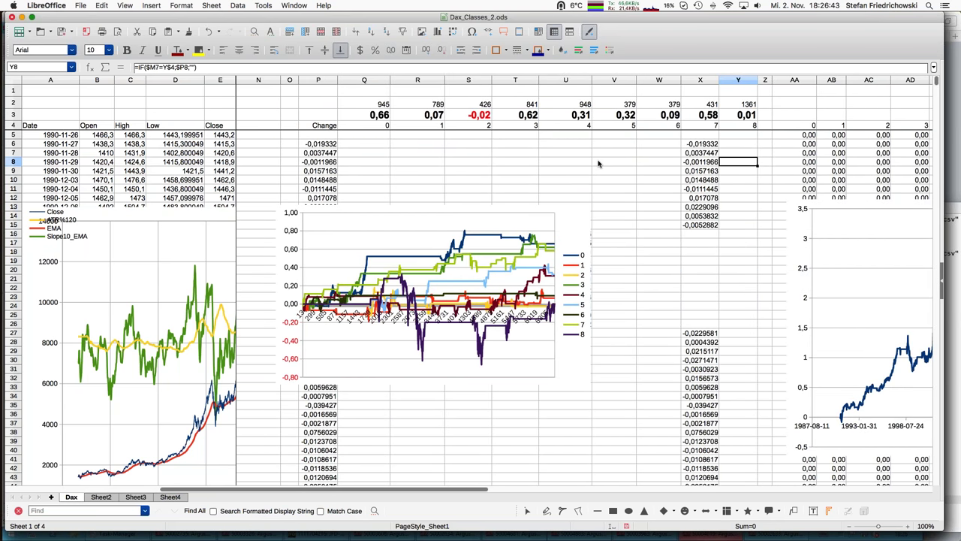
{"action": "key", "text": "Left"}
{"action": "key", "text": "Left"}
{"action": "key", "text": "Page_Down"}
{"action": "key", "text": "Page_Down"}
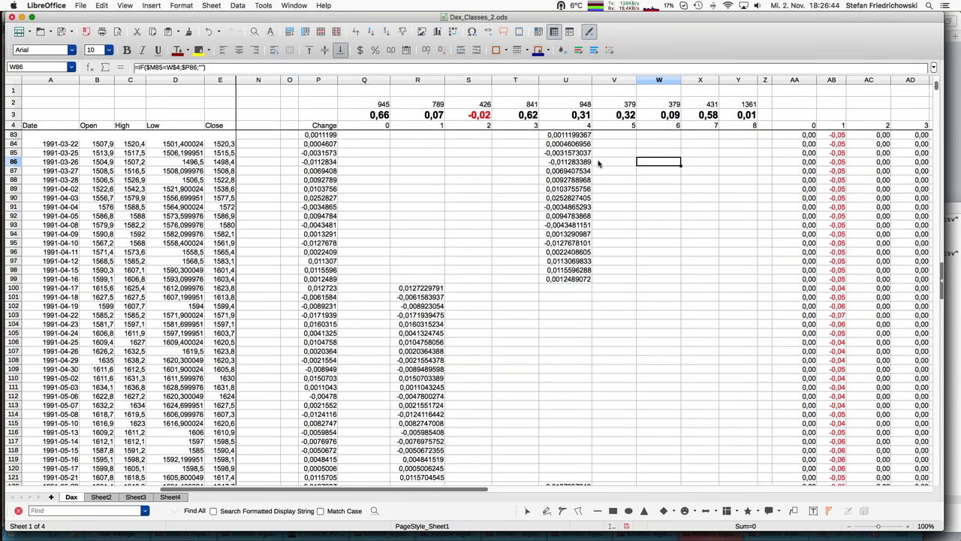
{"action": "left_click_drag", "start_coordinate": [421, 490], "coordinate": [410, 491]}
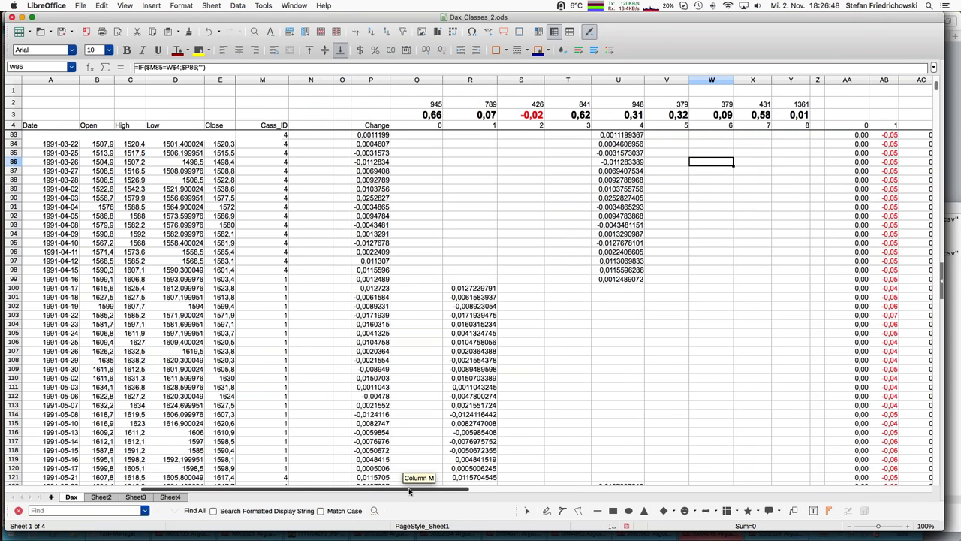
{"action": "left_click", "coordinate": [275, 165]}
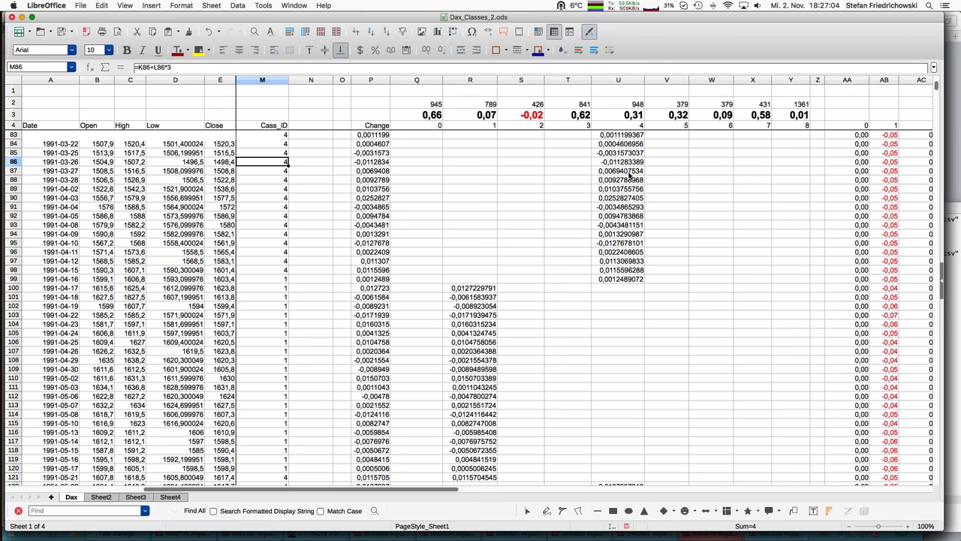
{"action": "left_click", "coordinate": [628, 175]}
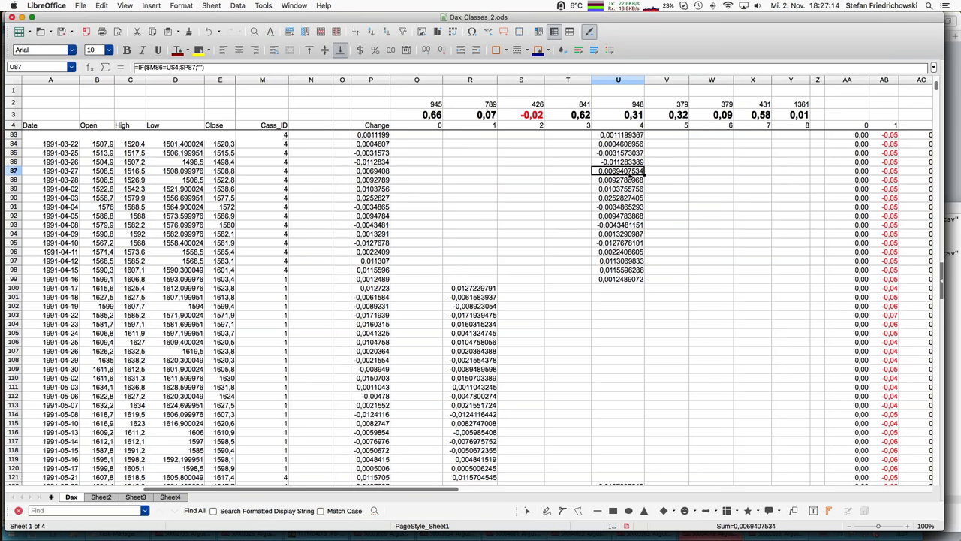
Examine the SUM formulas for the classes in row 3 from U3 onwards, and view the cumulative columns AA to AI
{"action": "left_click", "coordinate": [629, 118]}
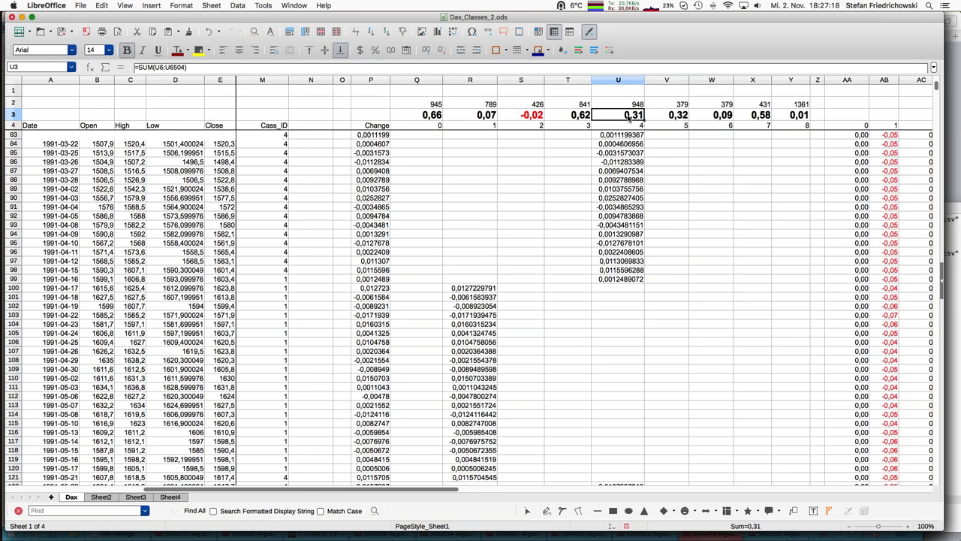
{"action": "key", "text": "Right"}
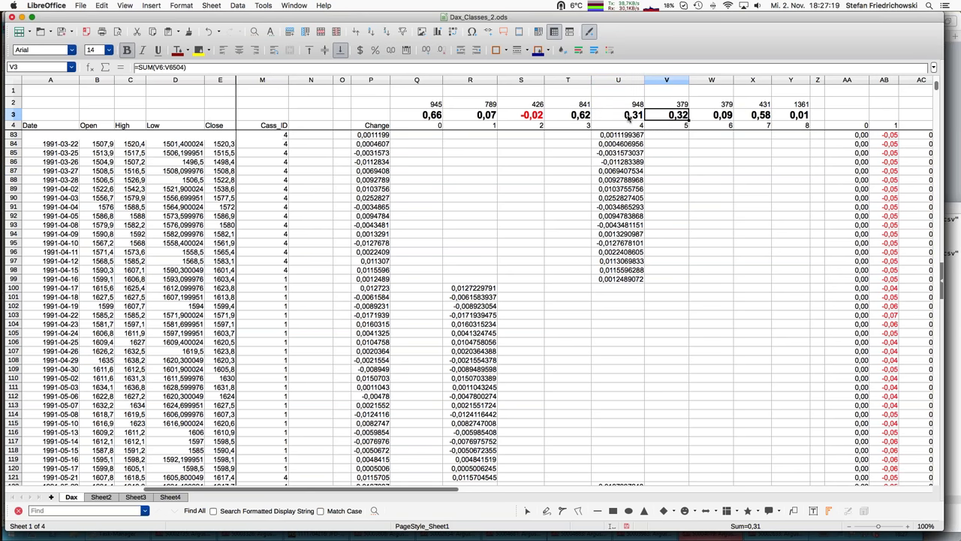
{"action": "key", "text": "Right"}
{"action": "key", "text": "Right"}
{"action": "key", "text": "Right"}
{"action": "key", "text": "Right"}
{"action": "key", "text": "Right"}
{"action": "key", "text": "Right"}
{"action": "key", "text": "Right"}
{"action": "key", "text": "Right"}
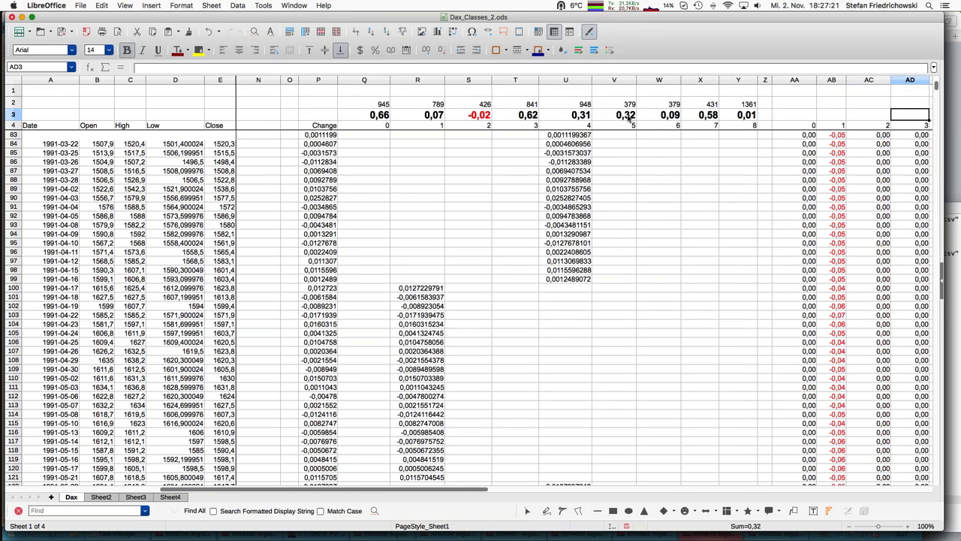
{"action": "key", "text": "Right"}
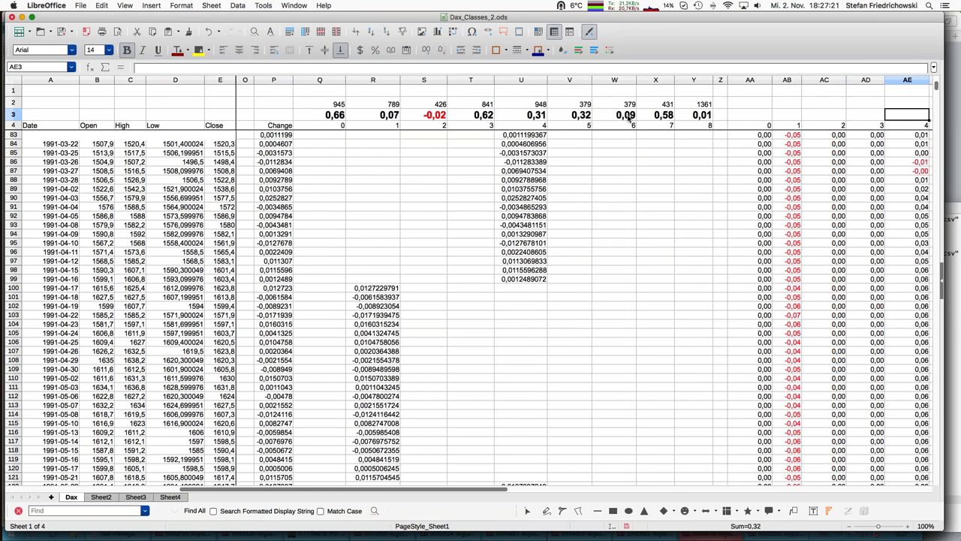
{"action": "key", "text": "Right"}
{"action": "key", "text": "Right"}
{"action": "key", "text": "Right"}
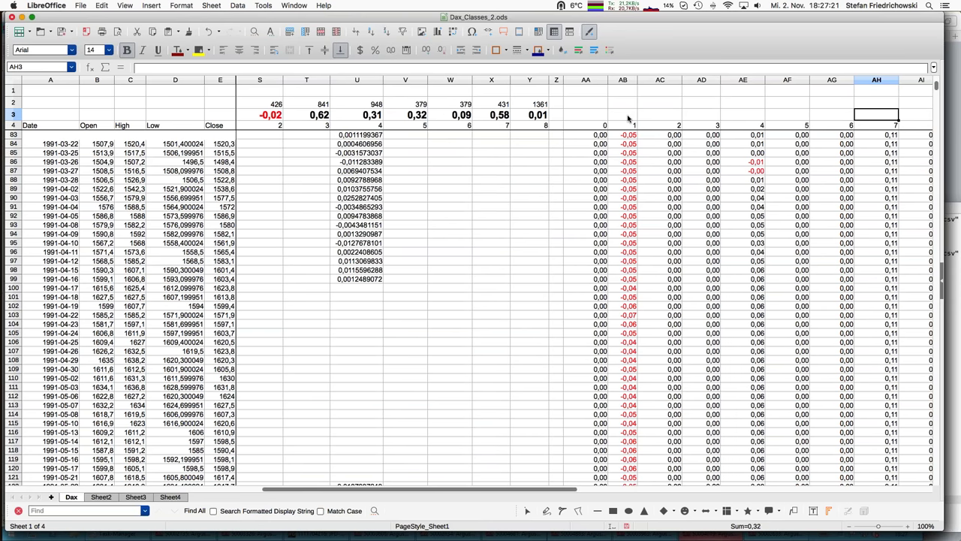
{"action": "key", "text": "Right"}
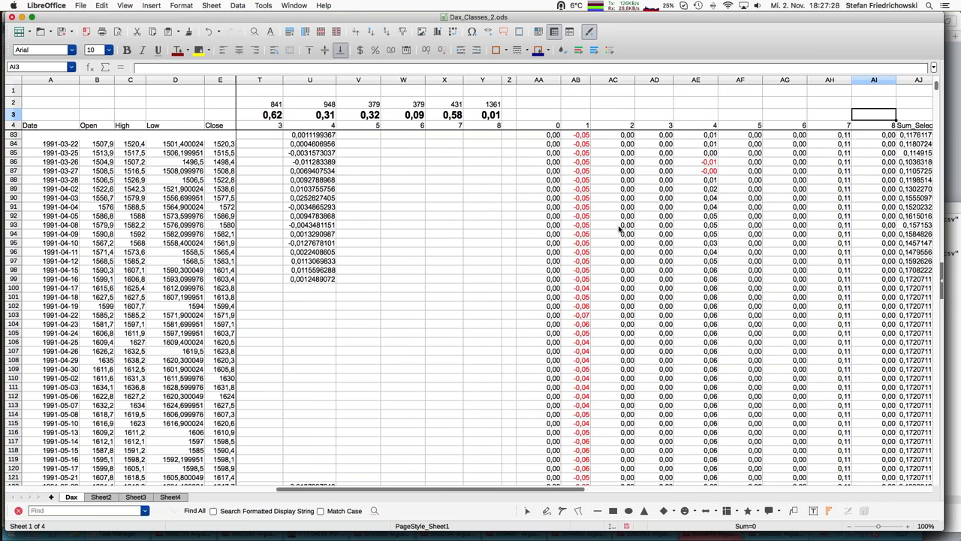
Go back to the first data rows and view the Sum_Selection chart and the chart of classes 0 to 8
{"action": "key", "text": "Left"}
{"action": "key", "text": "Left"}
{"action": "key", "text": "Left"}
{"action": "key", "text": "Left"}
{"action": "key", "text": "Left"}
{"action": "key", "text": "Left"}
{"action": "key", "text": "Left"}
{"action": "key", "text": "Left"}
{"action": "key", "text": "Left"}
{"action": "key", "text": "Left"}
{"action": "key", "text": "Left"}
{"action": "key", "text": "Left"}
{"action": "key", "text": "Left"}
{"action": "key", "text": "Down"}
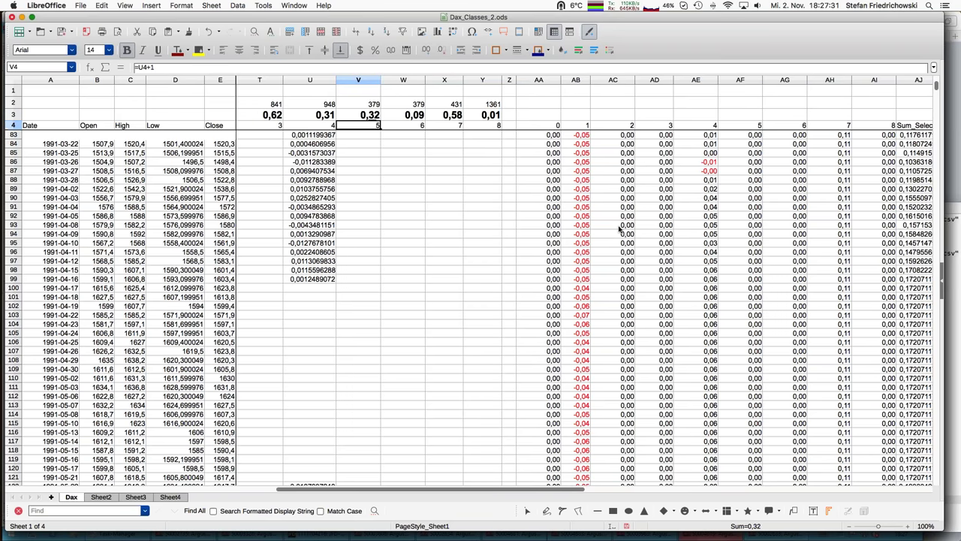
{"action": "key", "text": "Down"}
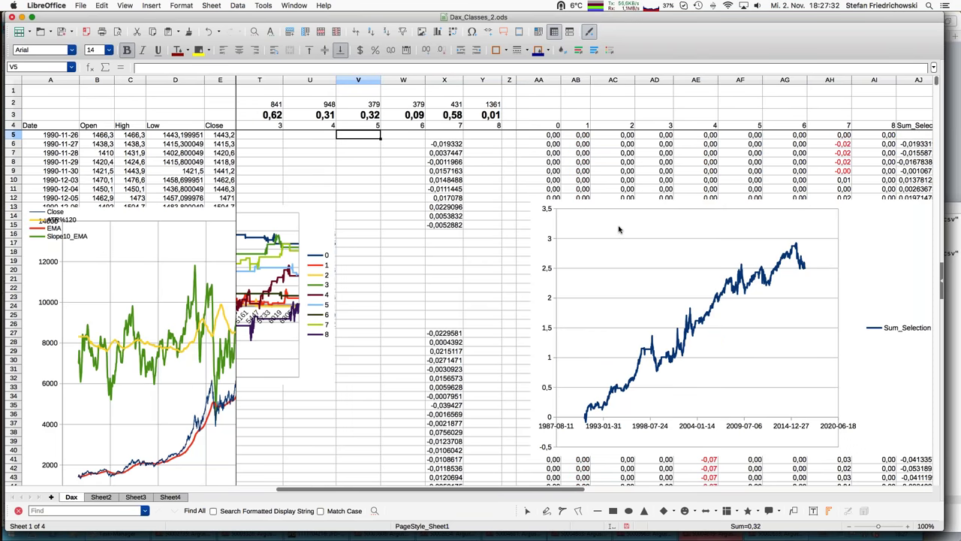
{"action": "key", "text": "Left"}
{"action": "key", "text": "Left"}
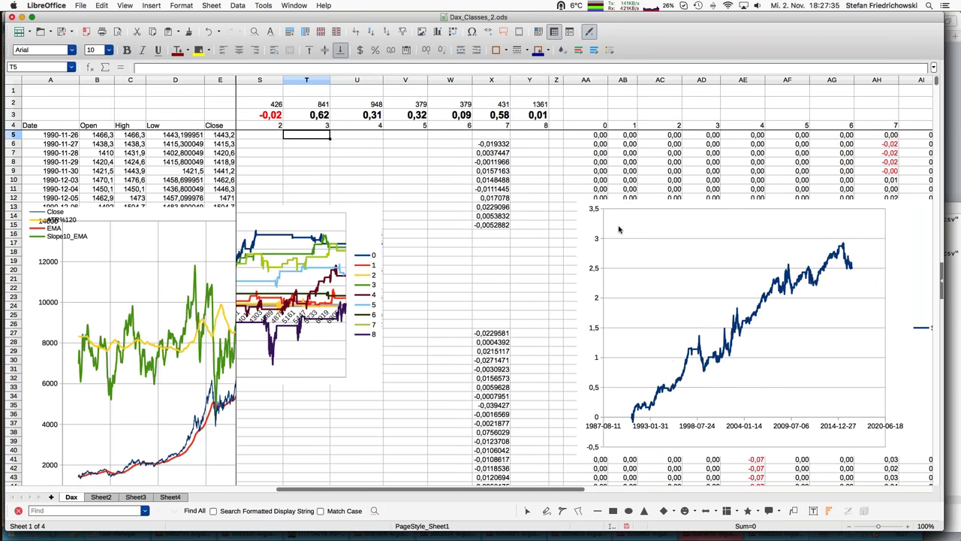
{"action": "scroll", "coordinate": [619, 229], "scroll_direction": "left", "scroll_amount": 5}
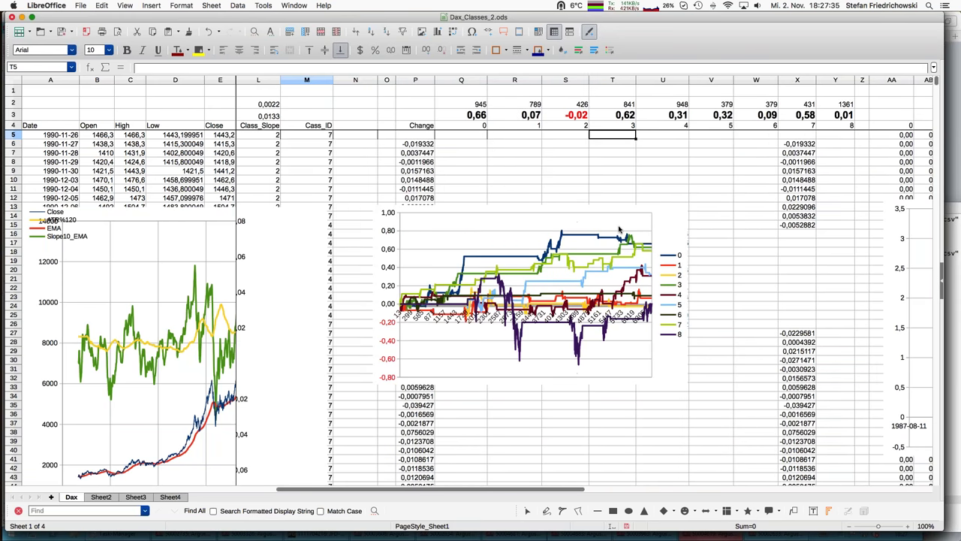
Examine the chart of Close, Class_ATR, Class_Slope and Cass_ID, and check the Change formula in P49
{"action": "key", "text": "Home"}
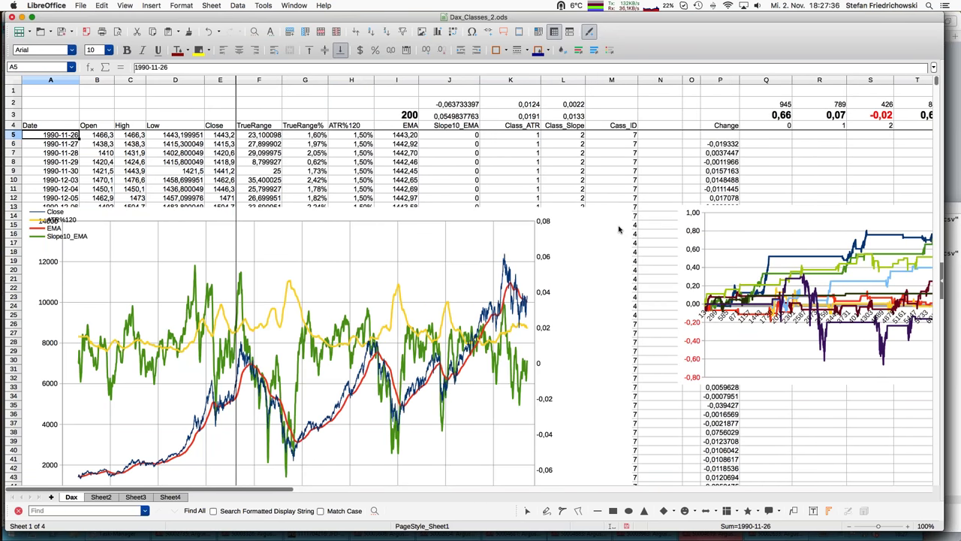
{"action": "key", "text": "Page_Down"}
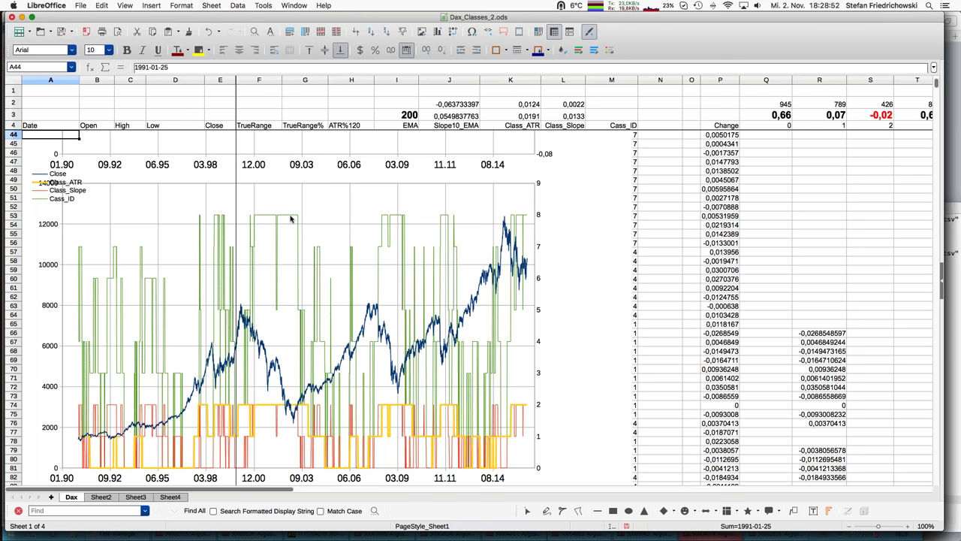
{"action": "left_click", "coordinate": [706, 181]}
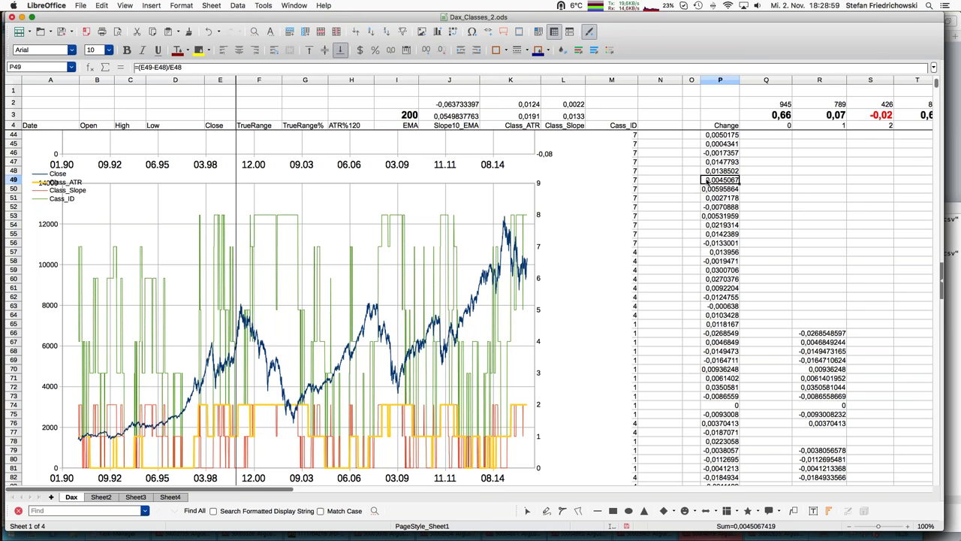
Return to the first rows and examine the full cumulative performance chart for classes 0 to 8
{"action": "key", "text": "Page_Up"}
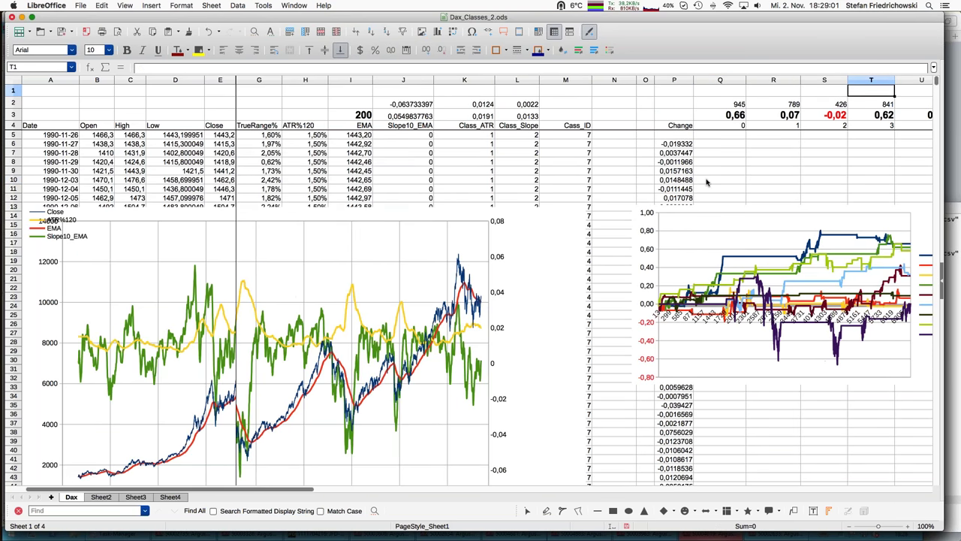
{"action": "key", "text": "Right"}
{"action": "key", "text": "Right"}
{"action": "key", "text": "Right"}
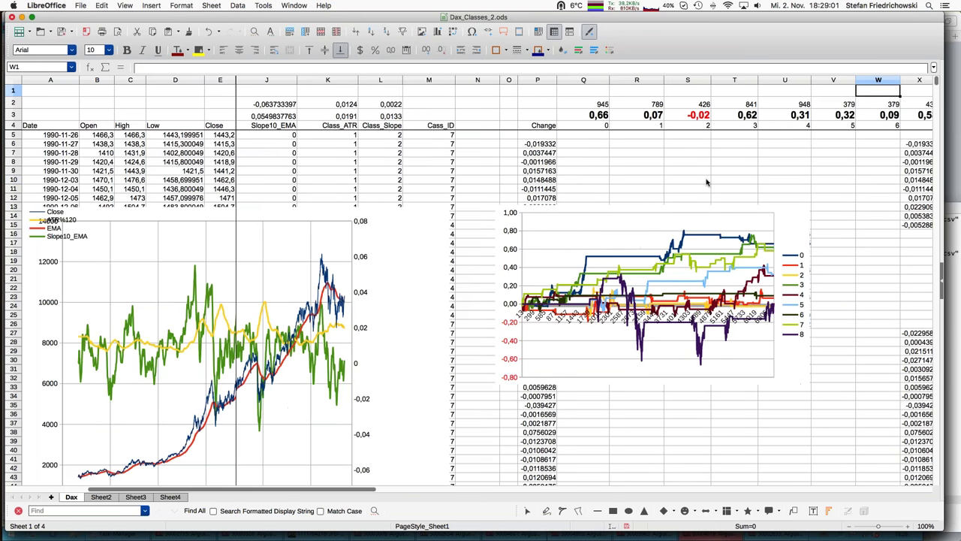
{"action": "key", "text": "Right"}
{"action": "key", "text": "Right"}
{"action": "key", "text": "Right"}
{"action": "key", "text": "Right"}
{"action": "key", "text": "Right"}
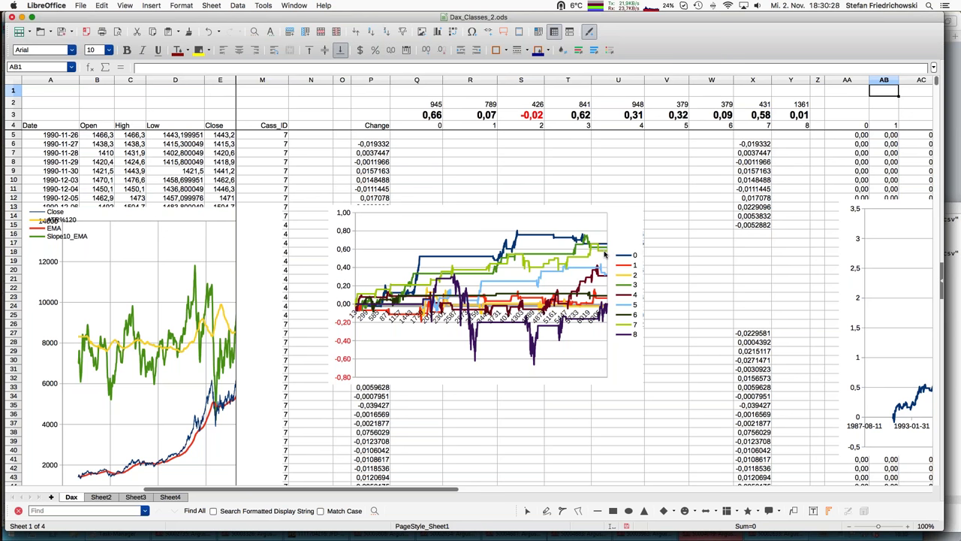
Go from W17 along row 17 to the Sum_Selection column AJ and examine its formula and chart
{"action": "left_click", "coordinate": [696, 242]}
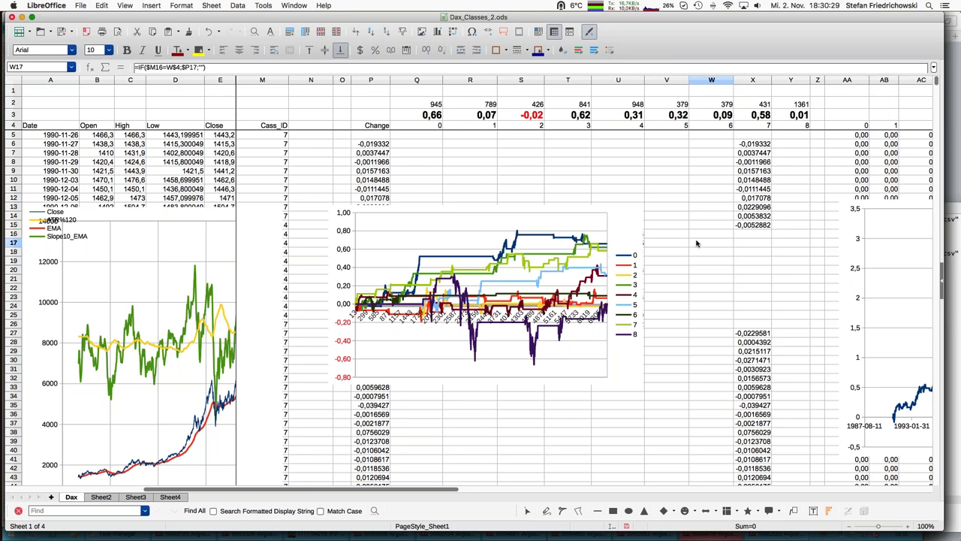
{"action": "key", "text": "Right"}
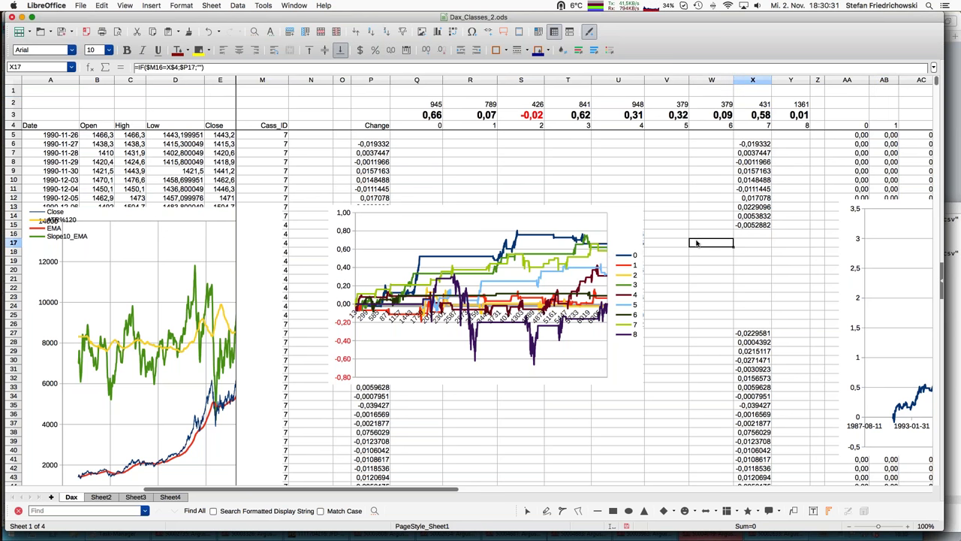
{"action": "key", "text": "Right"}
{"action": "key", "text": "Right"}
{"action": "key", "text": "Right"}
{"action": "key", "text": "Right"}
{"action": "key", "text": "Right"}
{"action": "key", "text": "Right"}
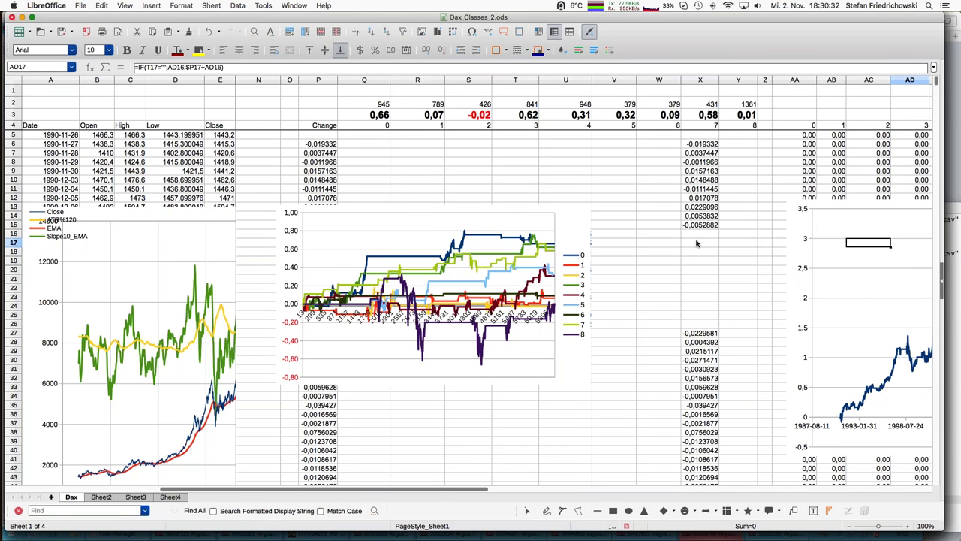
{"action": "key", "text": "Right"}
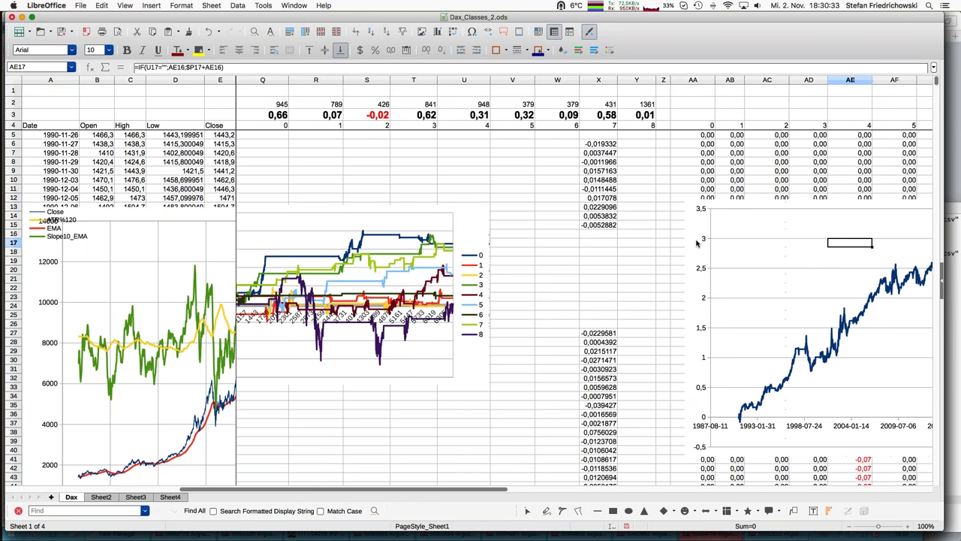
{"action": "key", "text": "Right"}
{"action": "key", "text": "Right"}
{"action": "key", "text": "Right"}
{"action": "key", "text": "Right"}
{"action": "key", "text": "Right"}
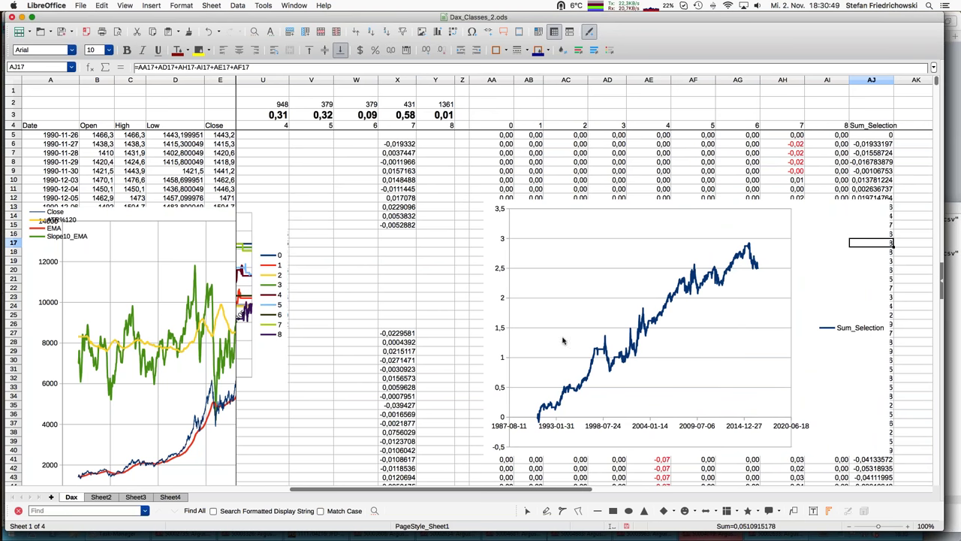
Open Sheet4 and examine the ATR and Slope class matrix with its Long, Nothing and Short colours
{"action": "left_click", "coordinate": [170, 497]}
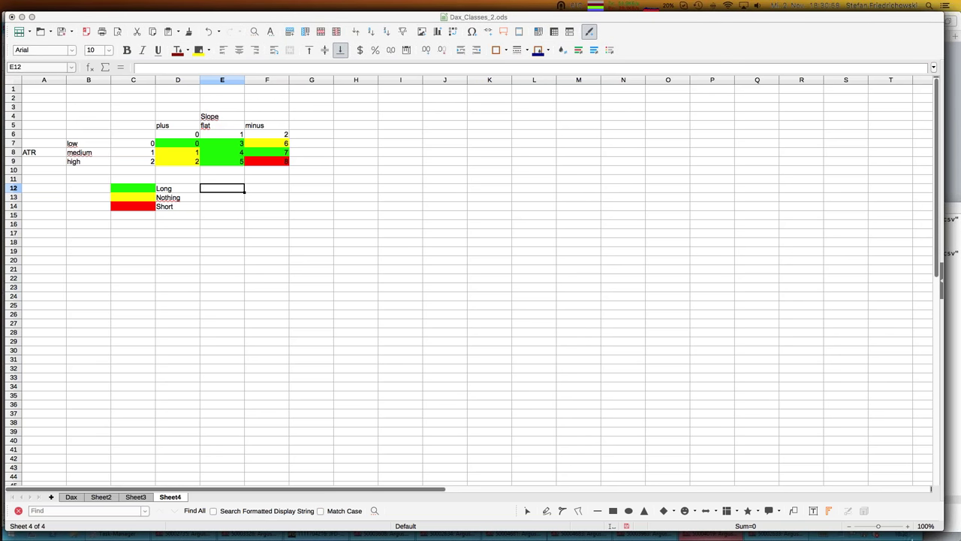
{"action": "left_click", "coordinate": [908, 526]}
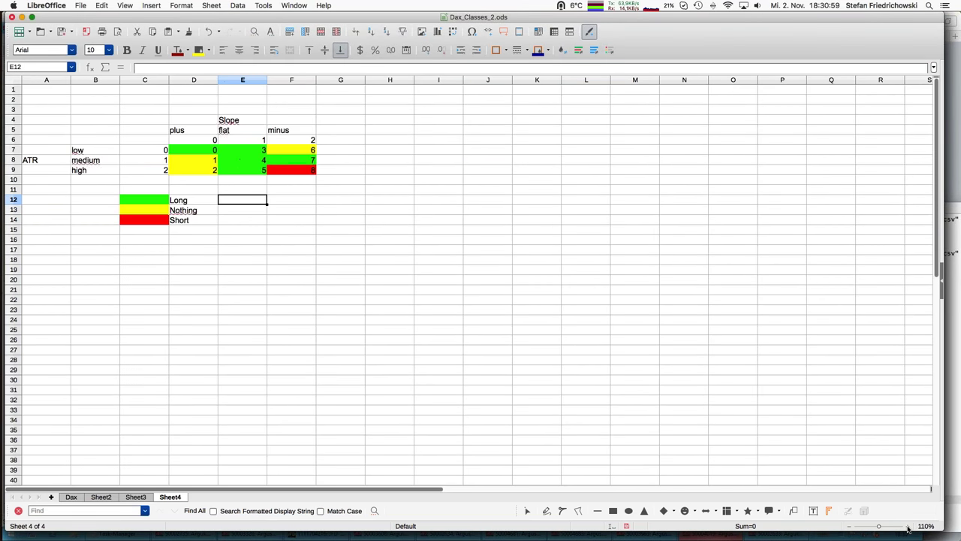
{"action": "left_click", "coordinate": [908, 526]}
{"action": "left_click", "coordinate": [907, 526]}
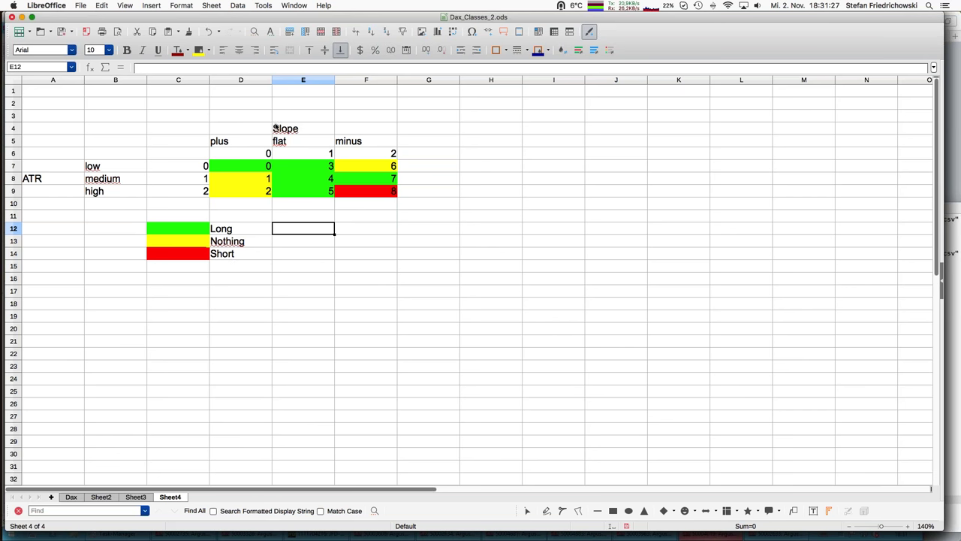
Switch to Dax_Classes_3.ods and check the TrueRange% formula, the Slope10_EMA minimum, the EMA period and the ATR%22 column
{"action": "left_click", "coordinate": [292, 5]}
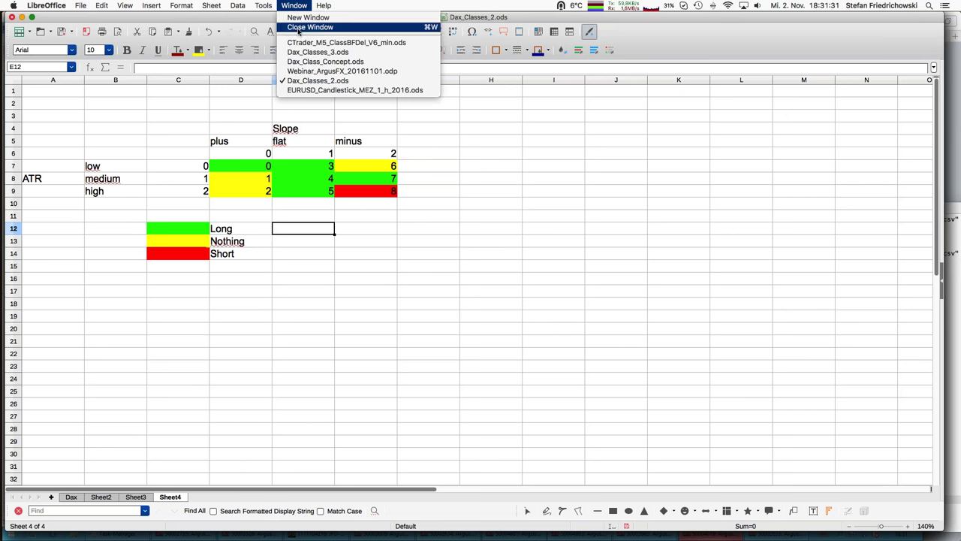
{"action": "left_click", "coordinate": [315, 53]}
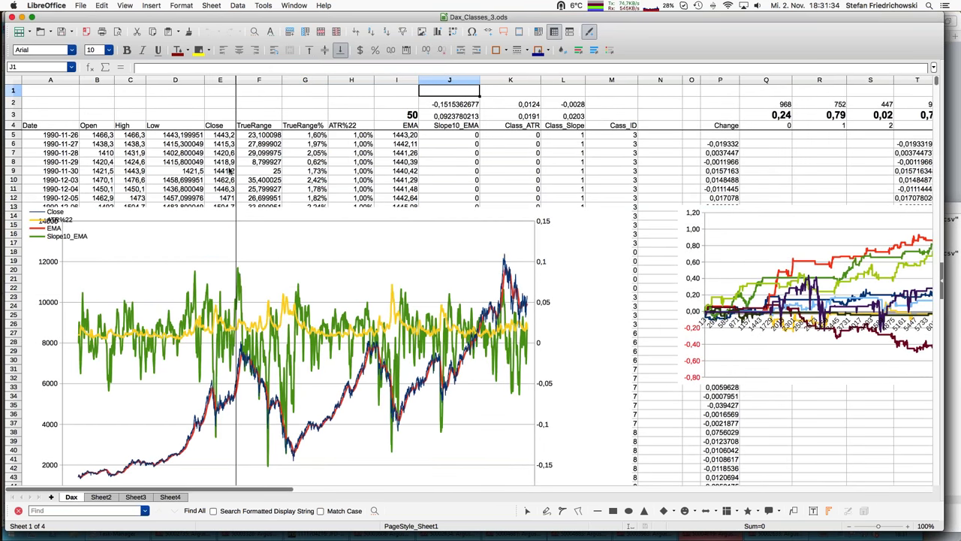
{"action": "left_click", "coordinate": [296, 162]}
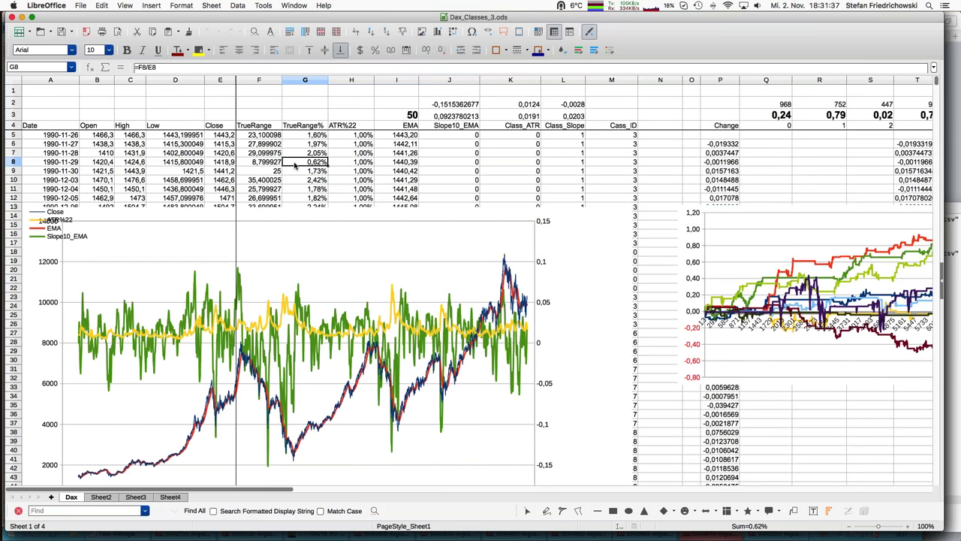
{"action": "left_click", "coordinate": [446, 105]}
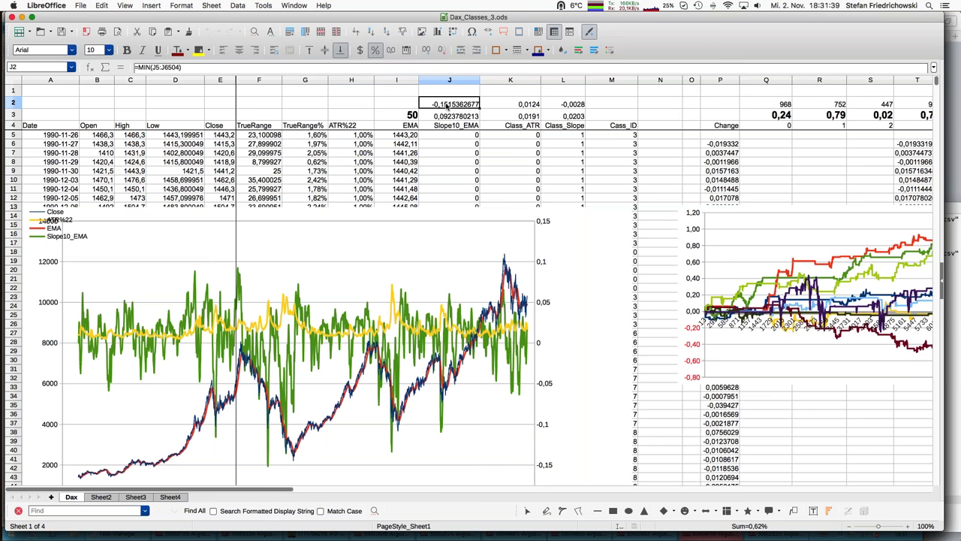
{"action": "left_click", "coordinate": [383, 115]}
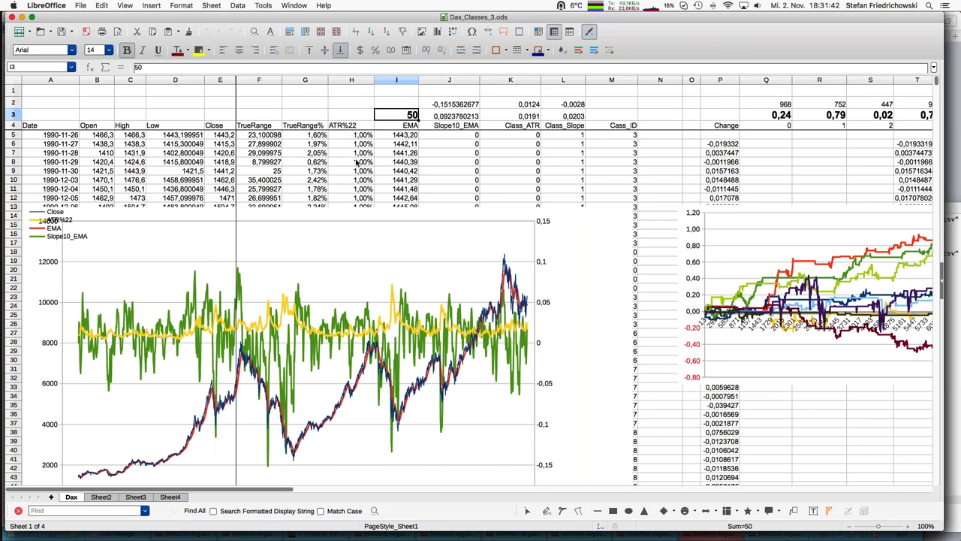
{"action": "key", "text": "Down"}
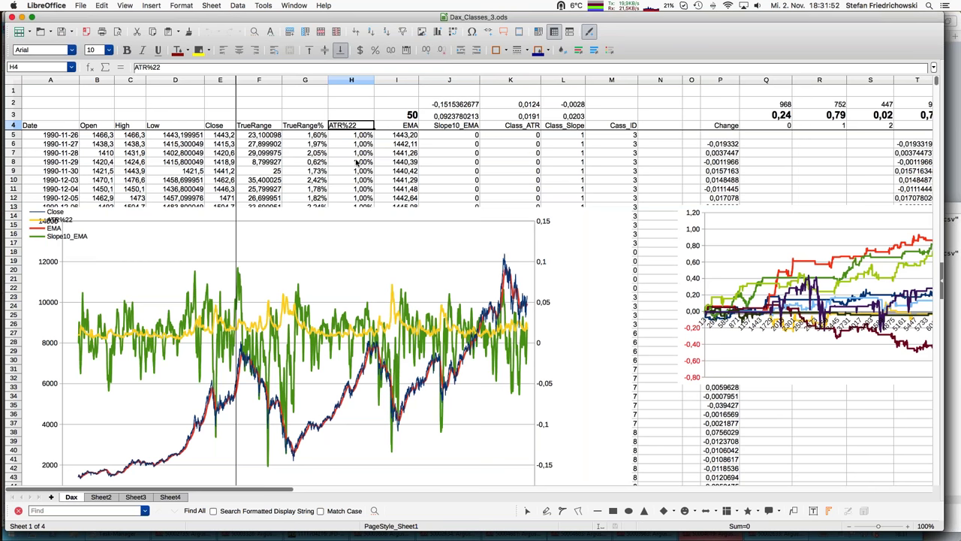
Follow row 4 to the class columns Q to Y and examine their sums and the chart of classes 0 to 8
{"action": "key", "text": "Right"}
{"action": "key", "text": "Right"}
{"action": "key", "text": "Right"}
{"action": "key", "text": "Right"}
{"action": "key", "text": "Right"}
{"action": "key", "text": "Right"}
{"action": "key", "text": "Right"}
{"action": "key", "text": "Right"}
{"action": "key", "text": "Right"}
{"action": "key", "text": "Right"}
{"action": "key", "text": "Right"}
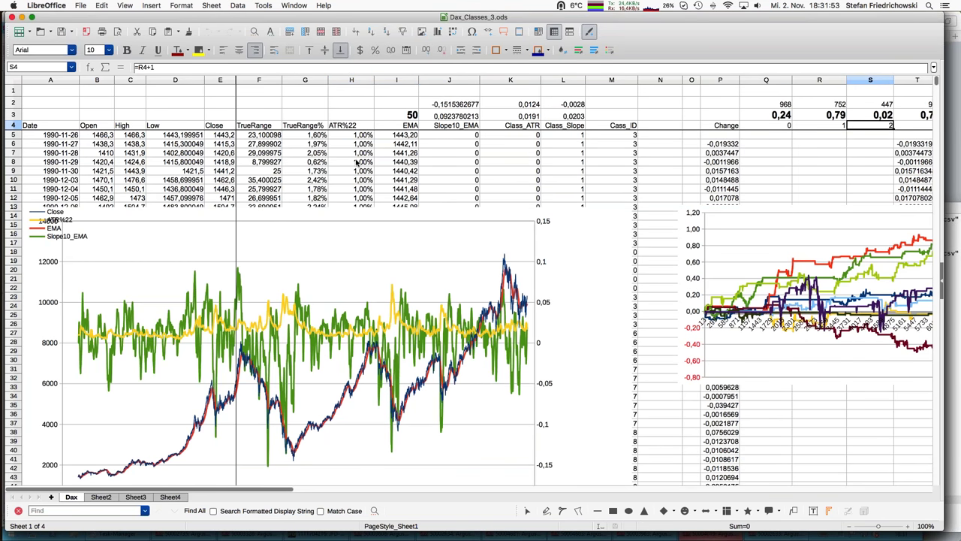
{"action": "key", "text": "Right"}
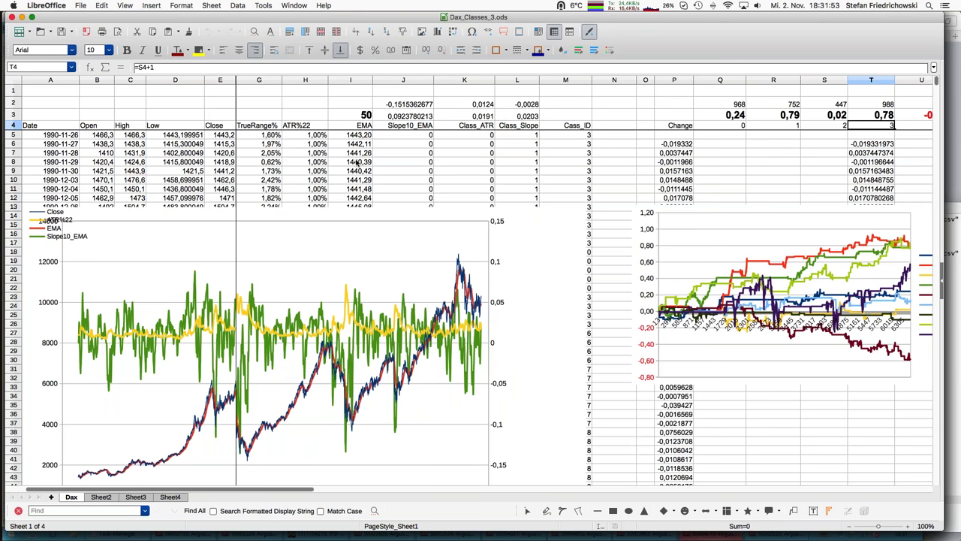
{"action": "key", "text": "Right"}
{"action": "key", "text": "Right"}
{"action": "key", "text": "Right"}
{"action": "key", "text": "Right"}
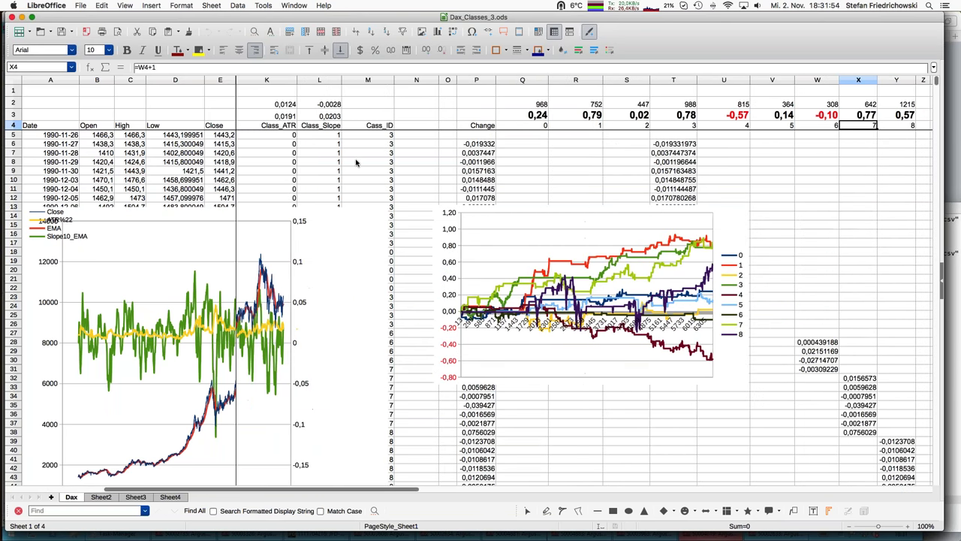
{"action": "key", "text": "Left"}
{"action": "key", "text": "Left"}
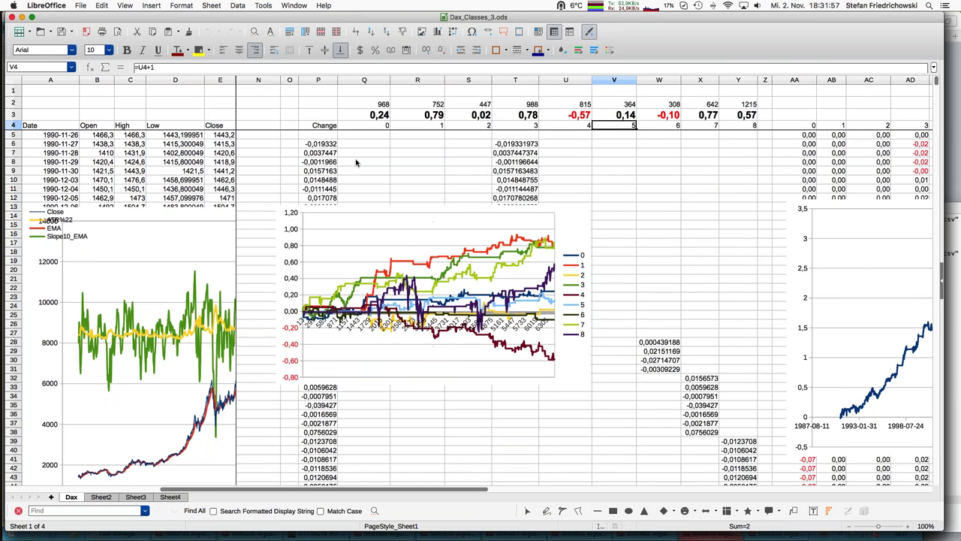
{"action": "key", "text": "Left"}
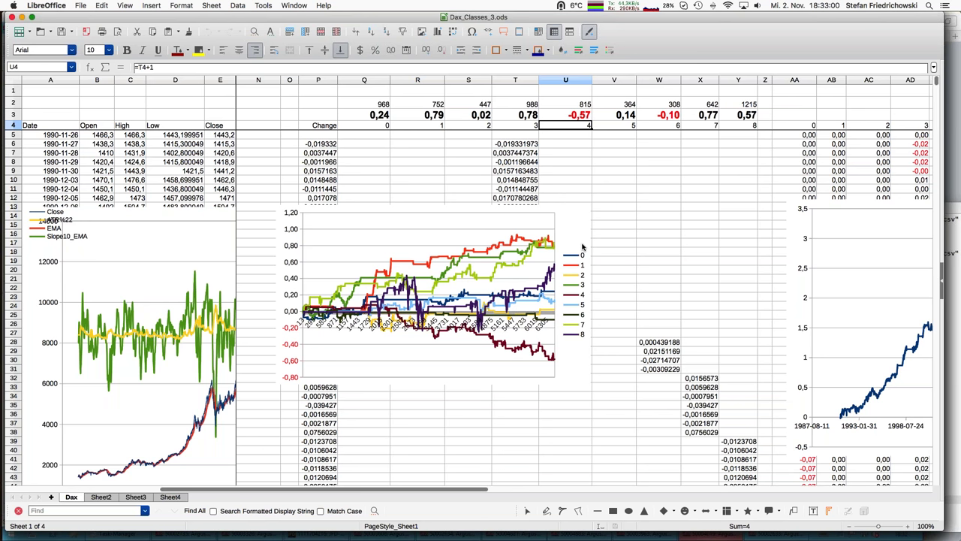
Move the chart of classes 0 to 8 sideways so that it starts near column Q, and deselect it
{"action": "key", "text": "Escape"}
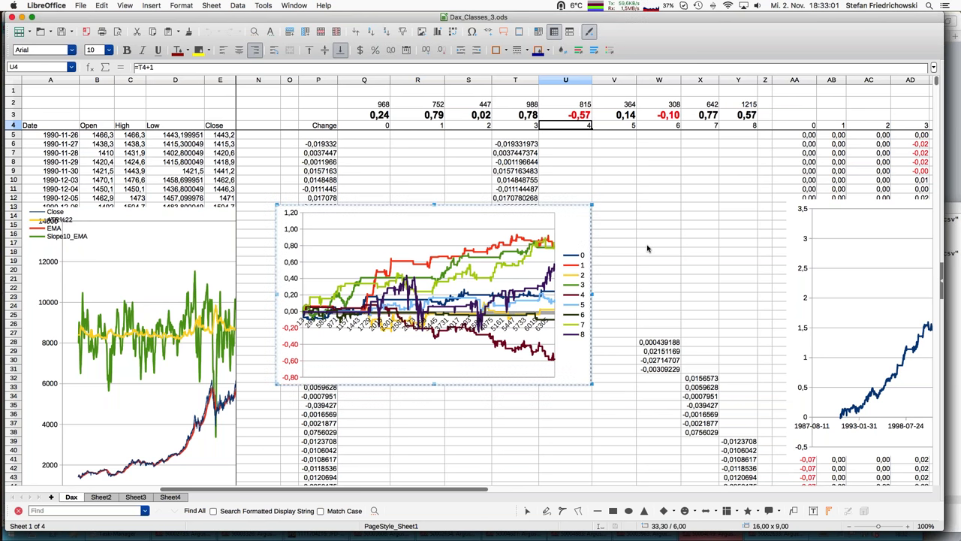
{"action": "left_click_drag", "start_coordinate": [584, 247], "coordinate": [648, 248]}
{"action": "left_click", "coordinate": [699, 250]}
Go along row 17 to AL17 past the cumulative columns and examine the Sum_Selection chart of Dax_Classes_3.ods
{"action": "key", "text": "Right"}
{"action": "key", "text": "Right"}
{"action": "key", "text": "Right"}
{"action": "key", "text": "Right"}
{"action": "key", "text": "Right"}
{"action": "key", "text": "Right"}
{"action": "key", "text": "Right"}
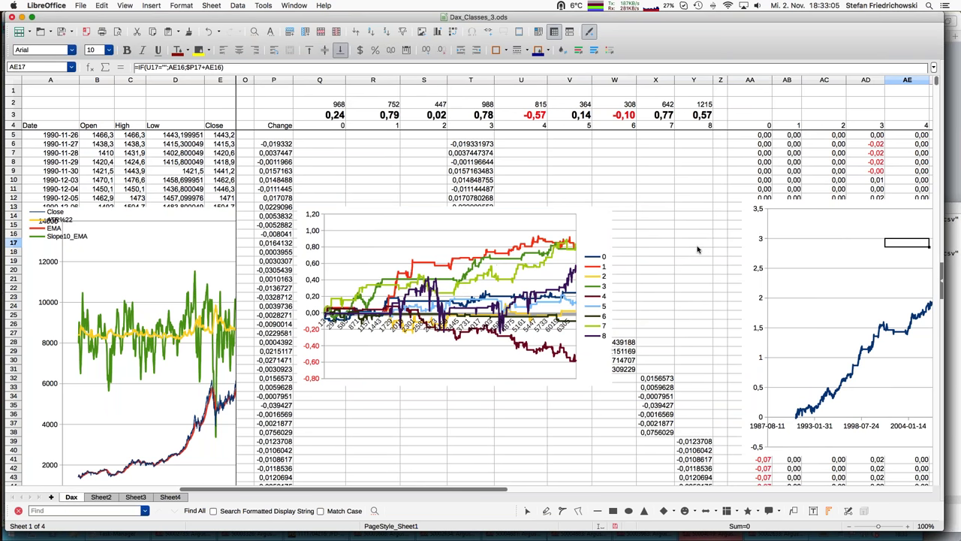
{"action": "key", "text": "Right"}
{"action": "key", "text": "Right"}
{"action": "key", "text": "Right"}
{"action": "key", "text": "Right"}
{"action": "key", "text": "Right"}
{"action": "key", "text": "Right"}
{"action": "key", "text": "Right"}
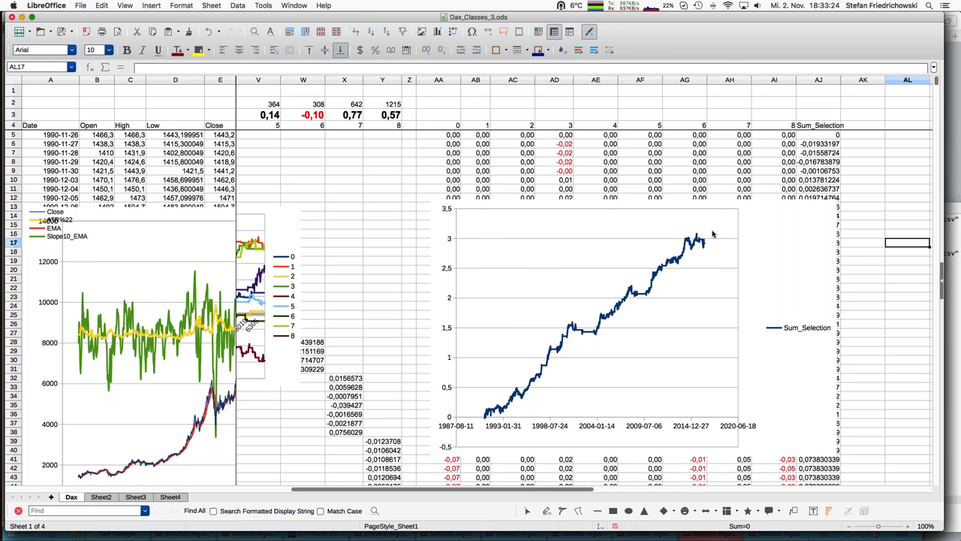
Open Sheet4 of Dax_Classes_3.ods and examine which ATR and Slope classes are marked Long, Nothing or Short
{"action": "left_click", "coordinate": [181, 499]}
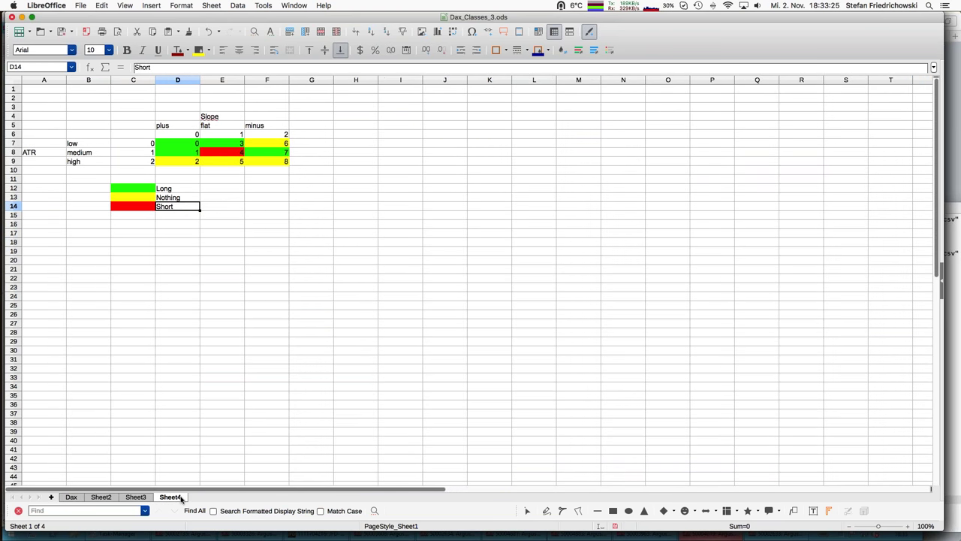
{"action": "left_click", "coordinate": [906, 529]}
{"action": "left_click", "coordinate": [907, 529]}
{"action": "left_click", "coordinate": [906, 529]}
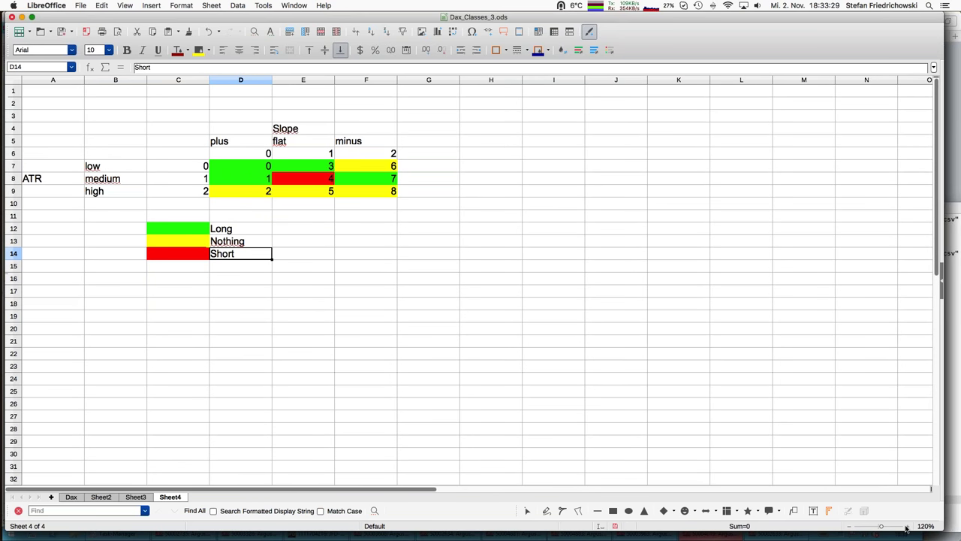
{"action": "left_click", "coordinate": [906, 528]}
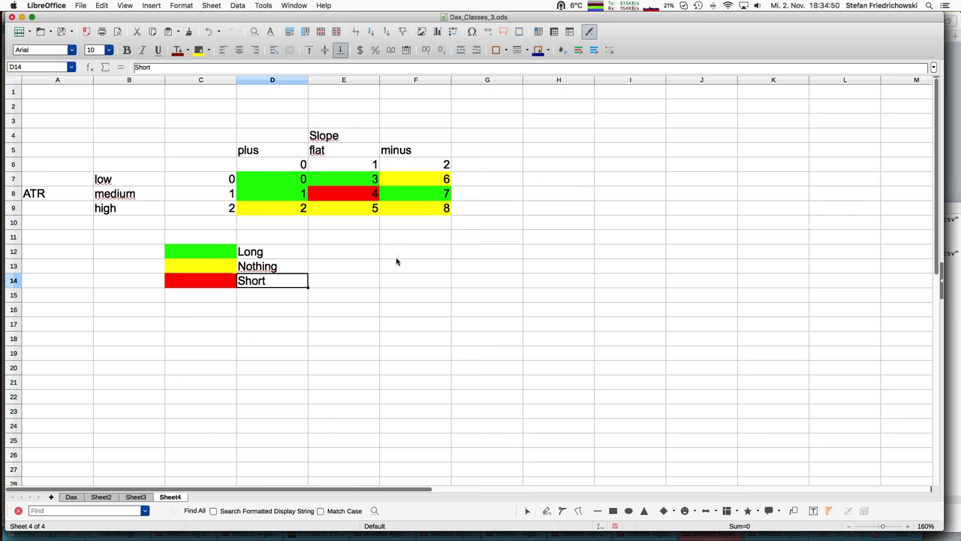
Return to the Dax sheet and view the ATR, EMA and slope columns together with the class thresholds
{"action": "left_click", "coordinate": [72, 497]}
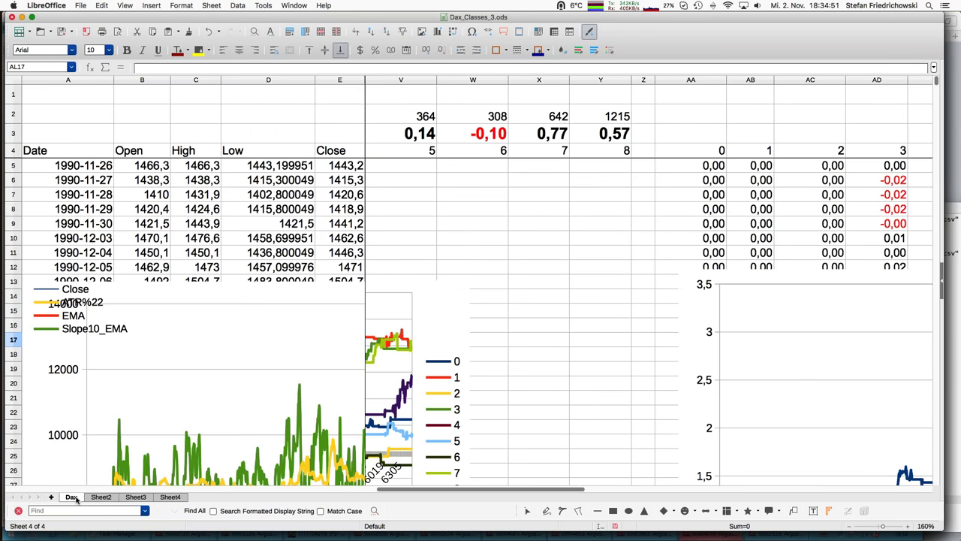
{"action": "left_click", "coordinate": [849, 530]}
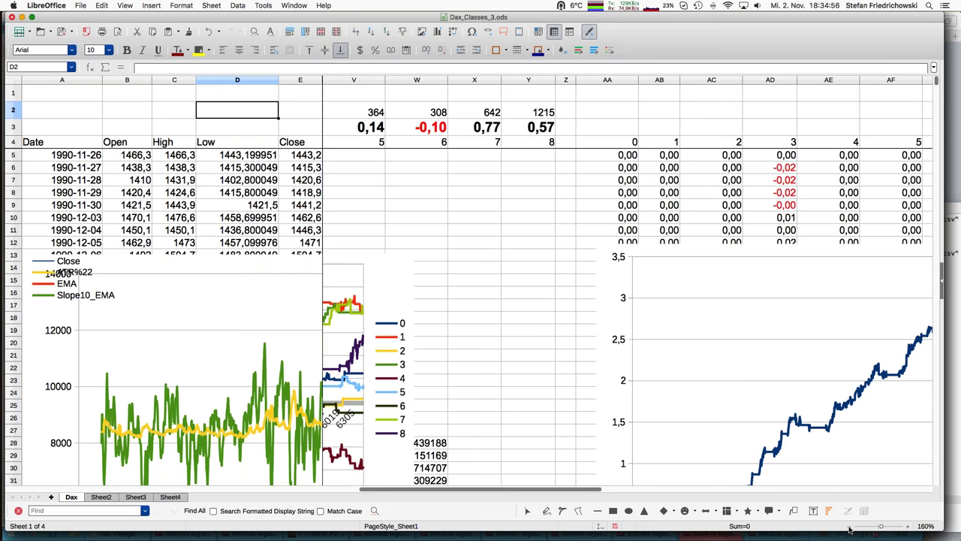
{"action": "left_click", "coordinate": [849, 530]}
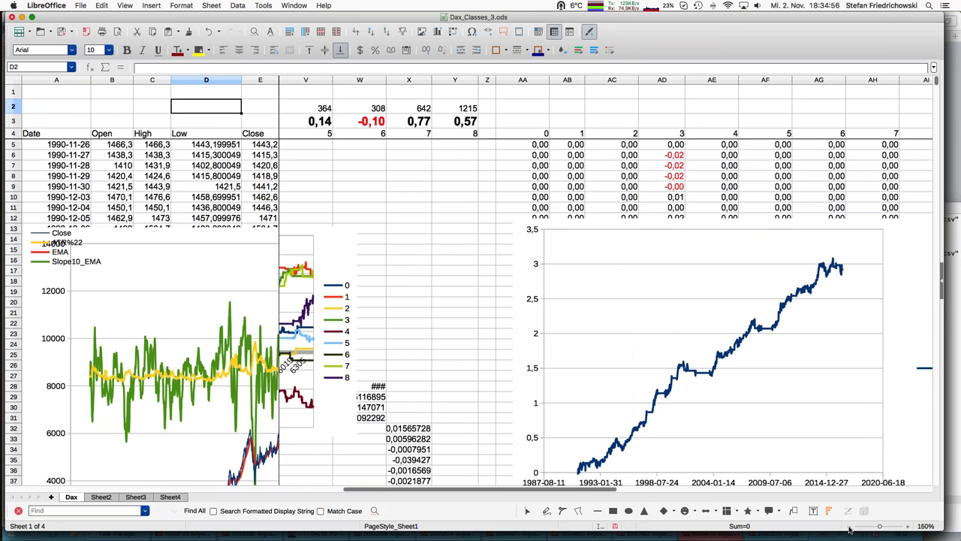
{"action": "key", "text": "Right"}
{"action": "key", "text": "Right"}
{"action": "key", "text": "Right"}
{"action": "key", "text": "Right"}
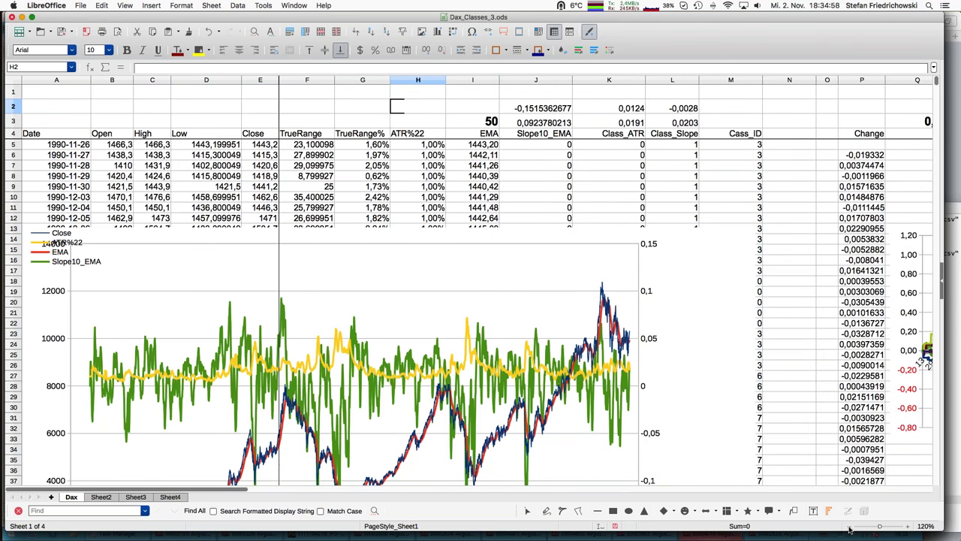
Make the Class_ATR and Class_Slope threshold values in K2:L3 bold, and select the Cass_ID header in M4
{"action": "left_click_drag", "start_coordinate": [609, 108], "coordinate": [672, 122]}
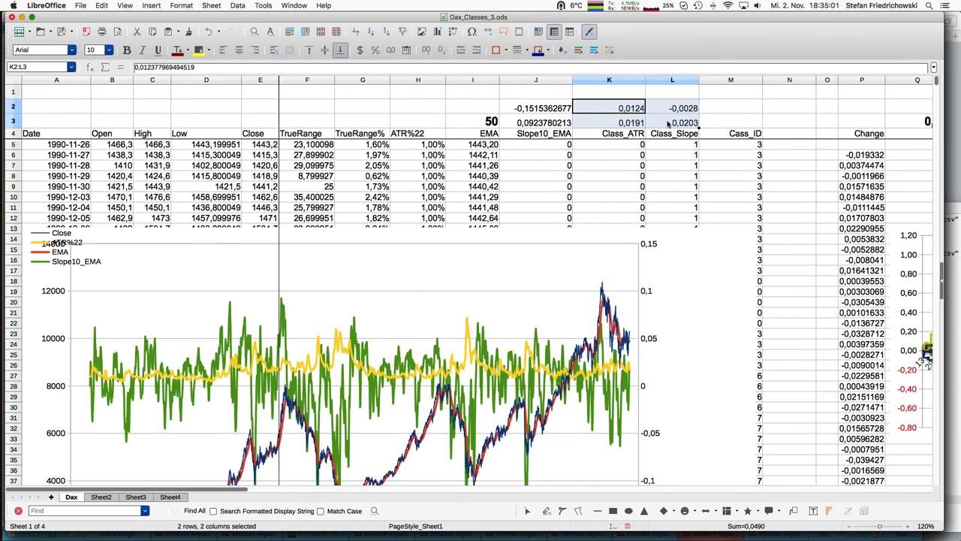
{"action": "left_click", "coordinate": [404, 106]}
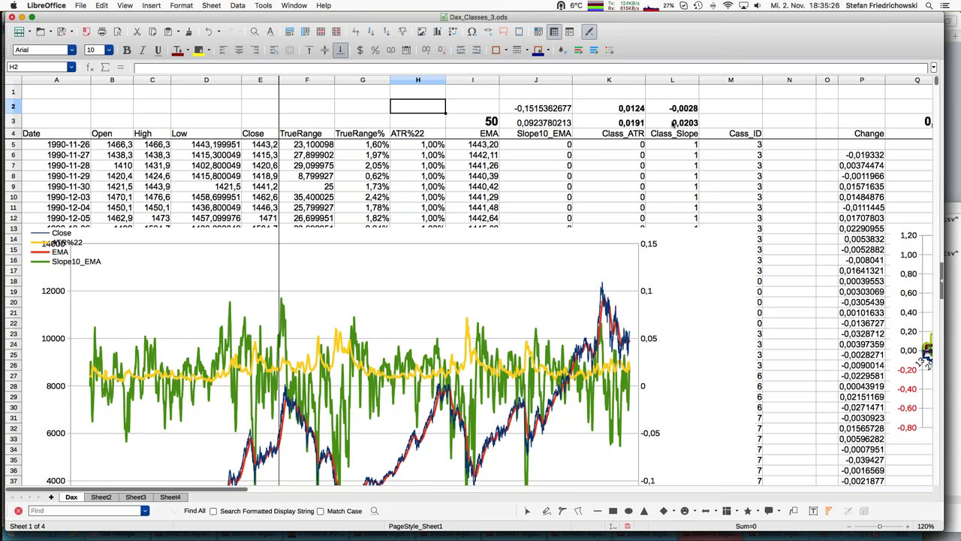
{"action": "left_click", "coordinate": [702, 134]}
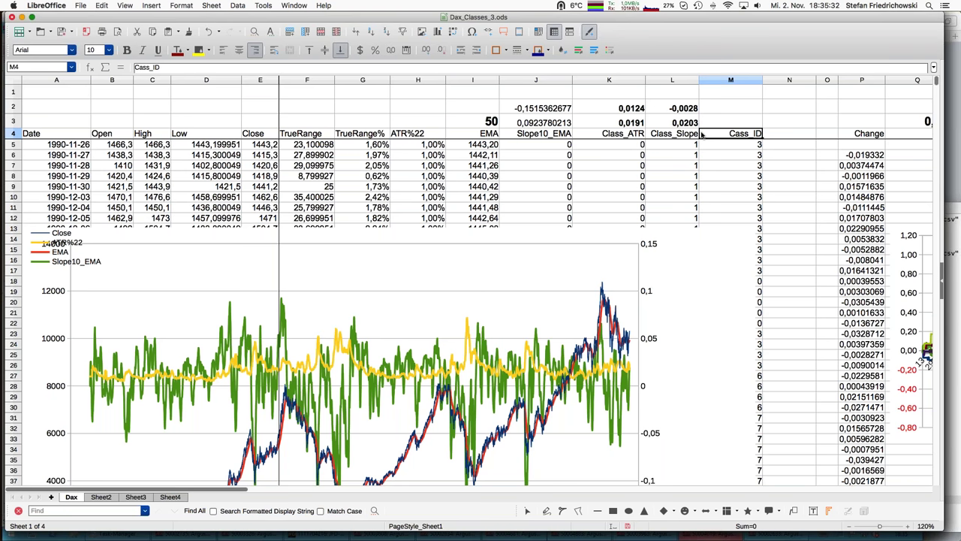
Check the class ID formula in D7 of Sheet4 and look through the list of open documents
{"action": "left_click", "coordinate": [178, 498]}
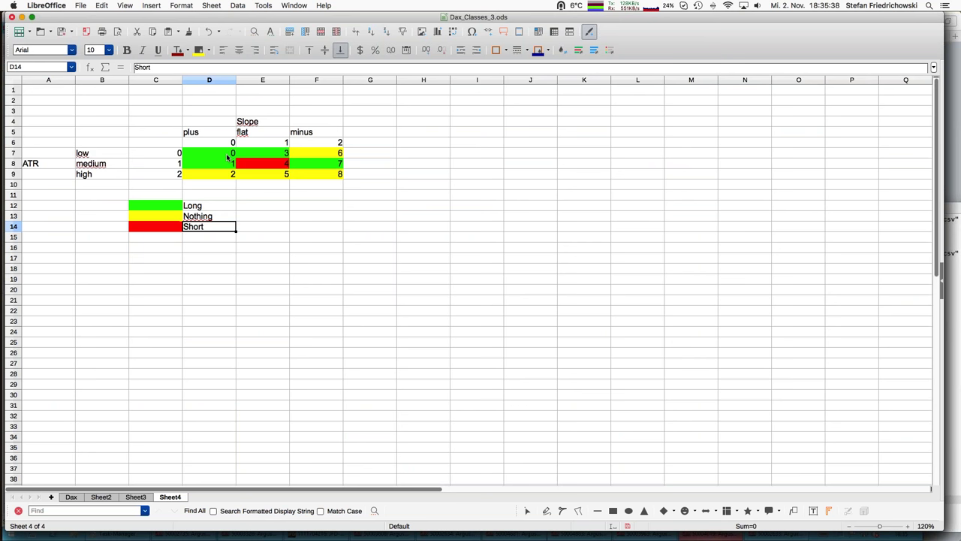
{"action": "left_click", "coordinate": [228, 156]}
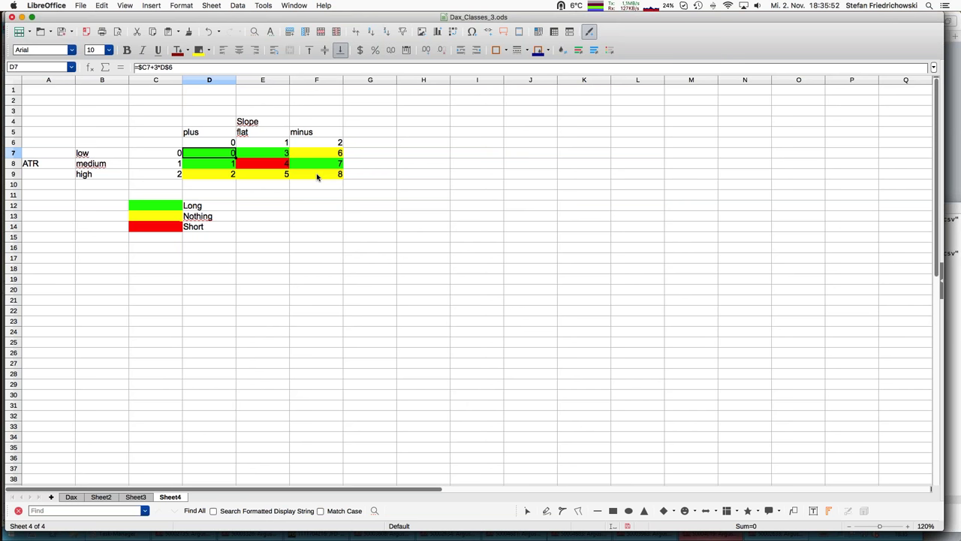
{"action": "left_click", "coordinate": [292, 6]}
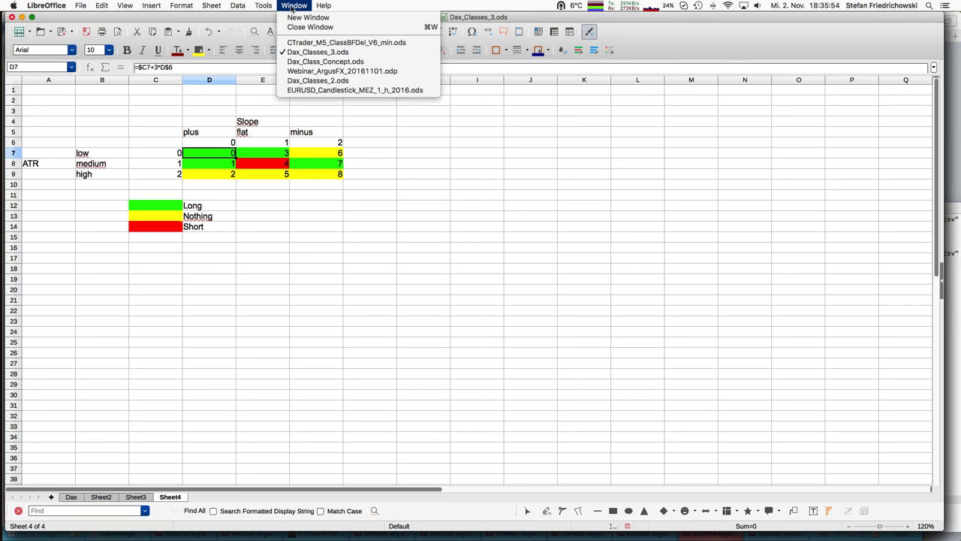
{"action": "left_click", "coordinate": [262, 223]}
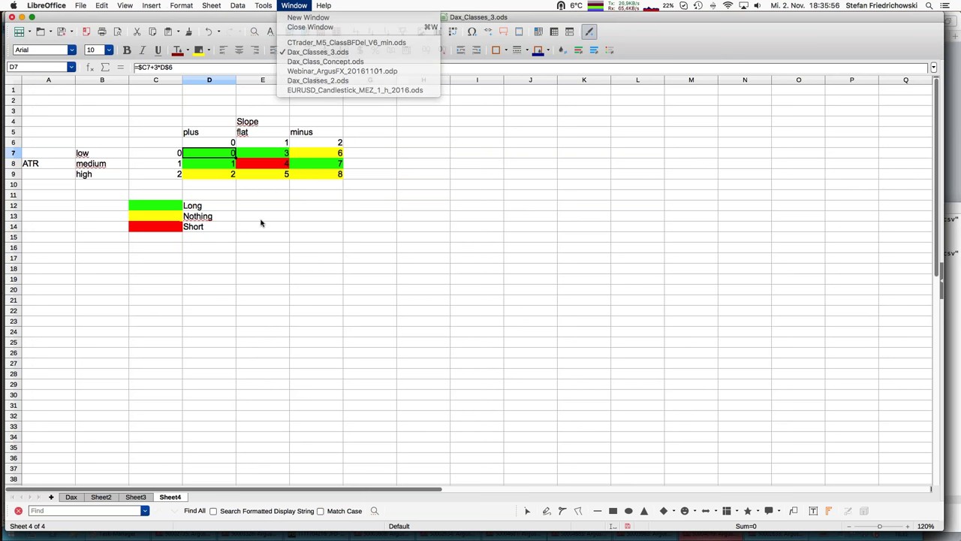